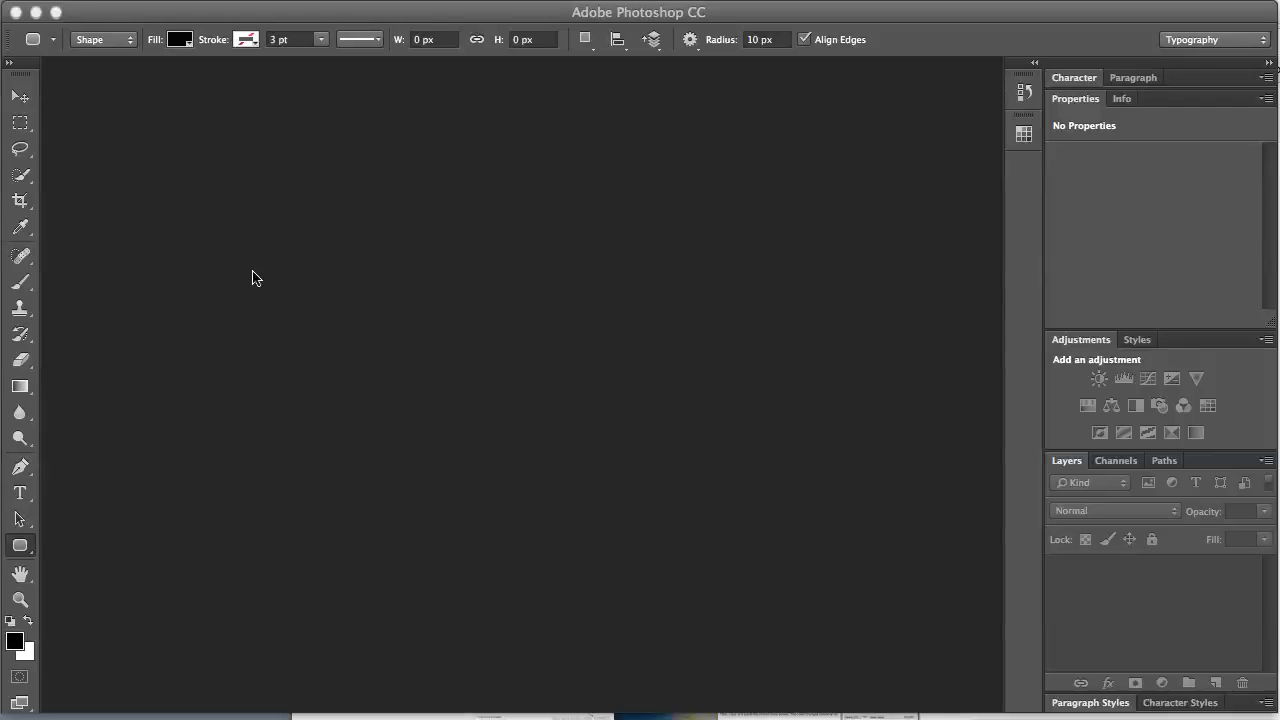
# Step: Create a new Web-preset 1024 × 768 px document with a white background
pyautogui.click(2, 0)
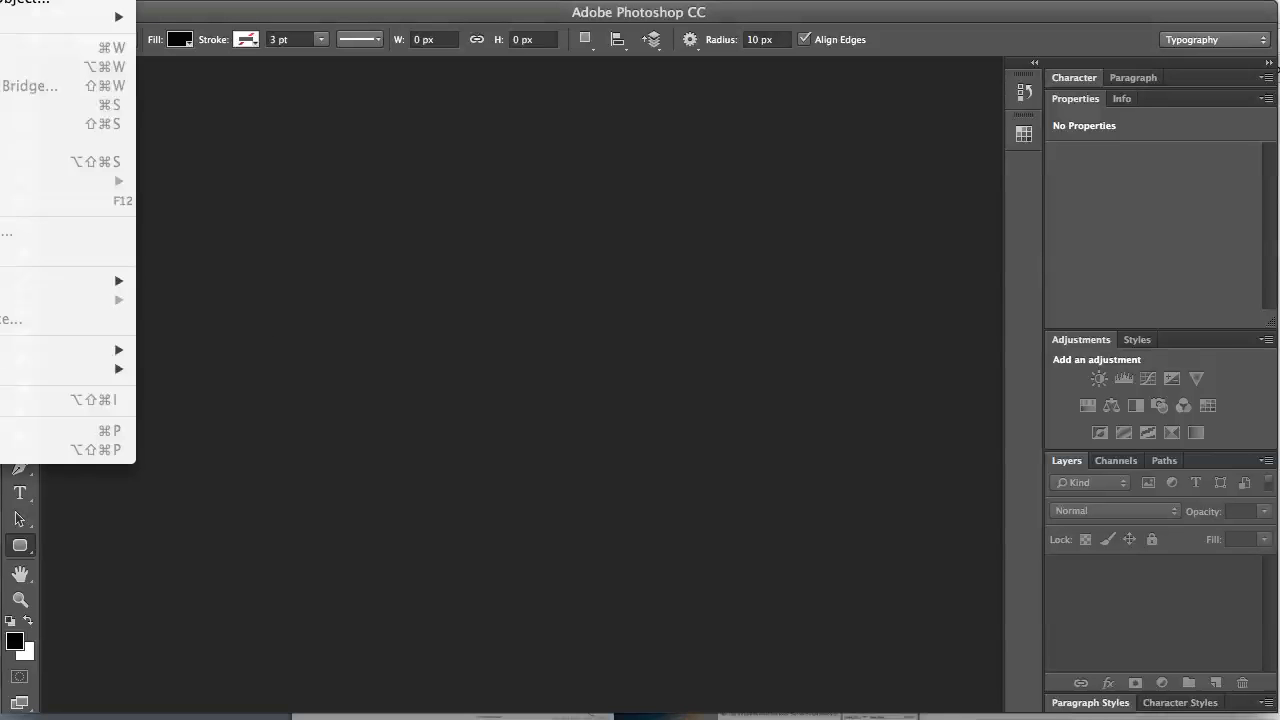
pyautogui.click(10, 0)
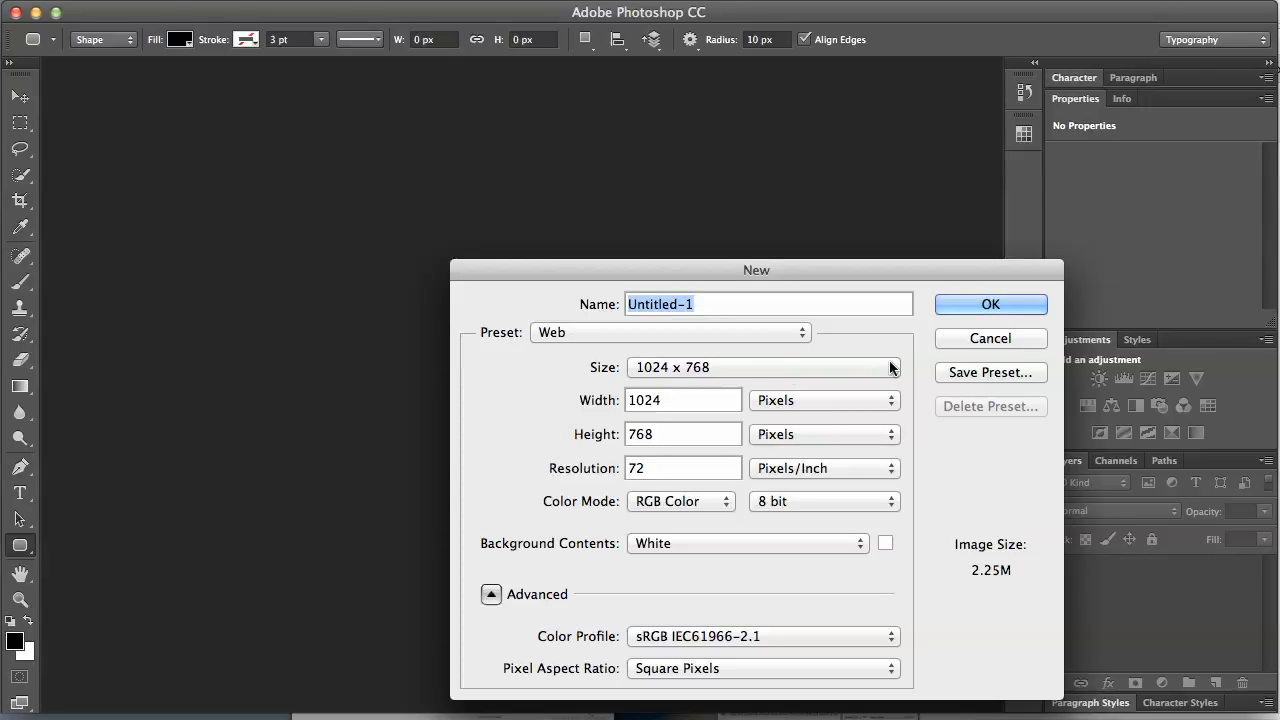
pyautogui.click(788, 334)
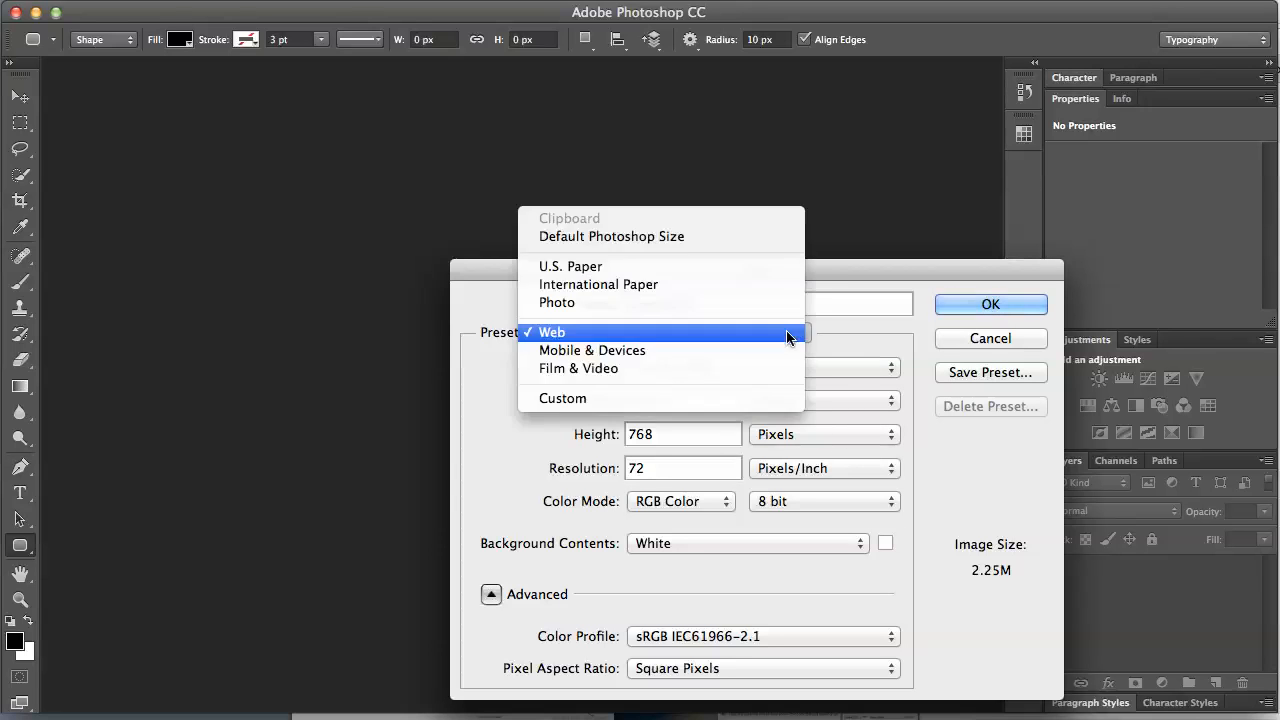
pyautogui.click(640, 336)
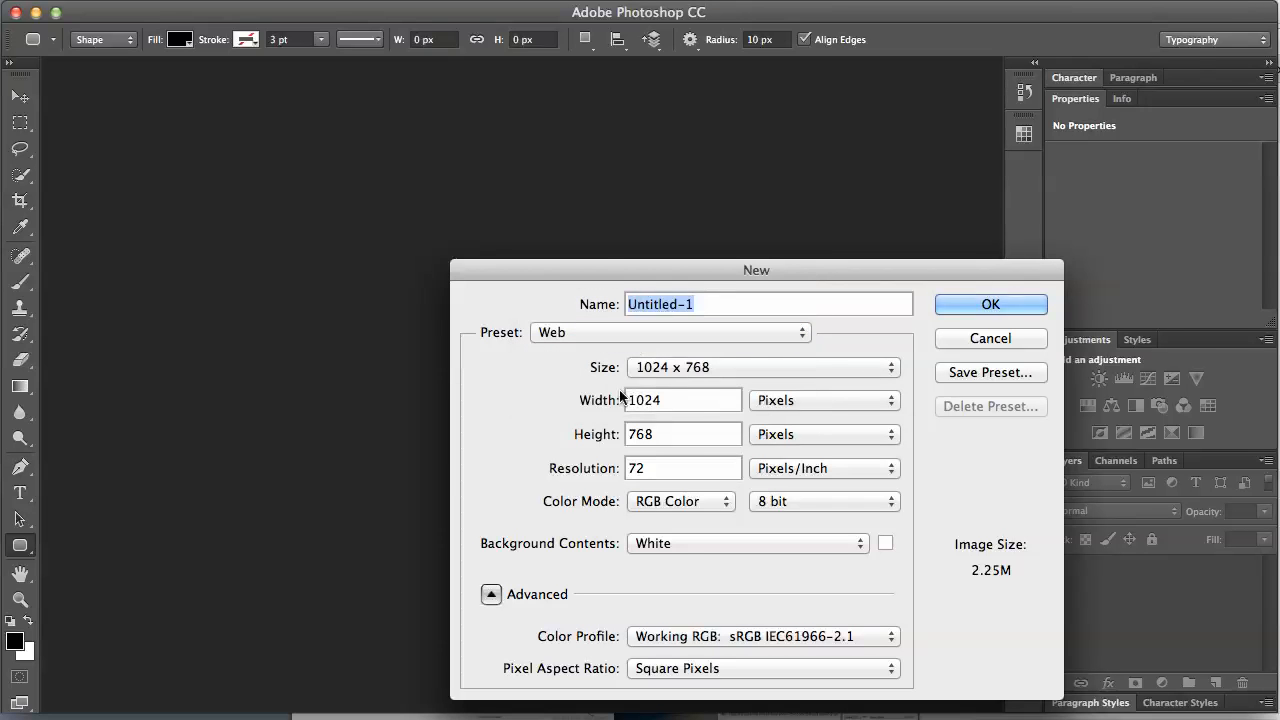
pyautogui.click(889, 370)
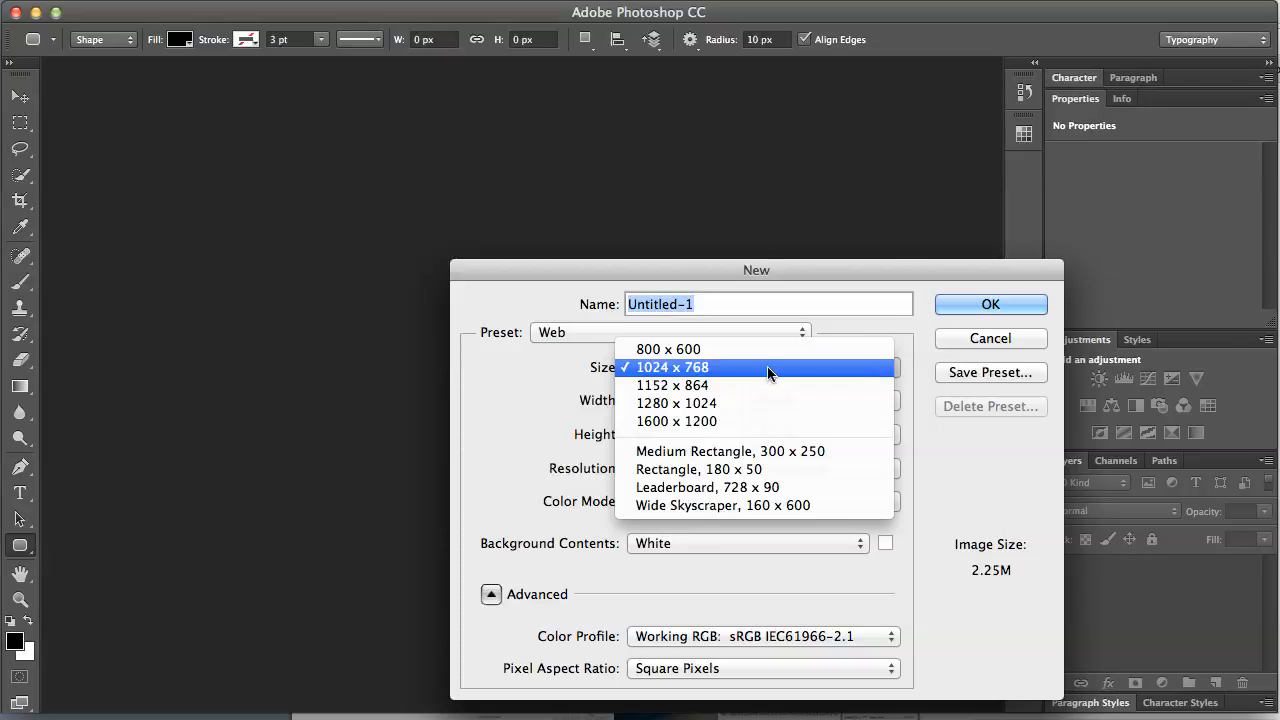
pyautogui.click(692, 370)
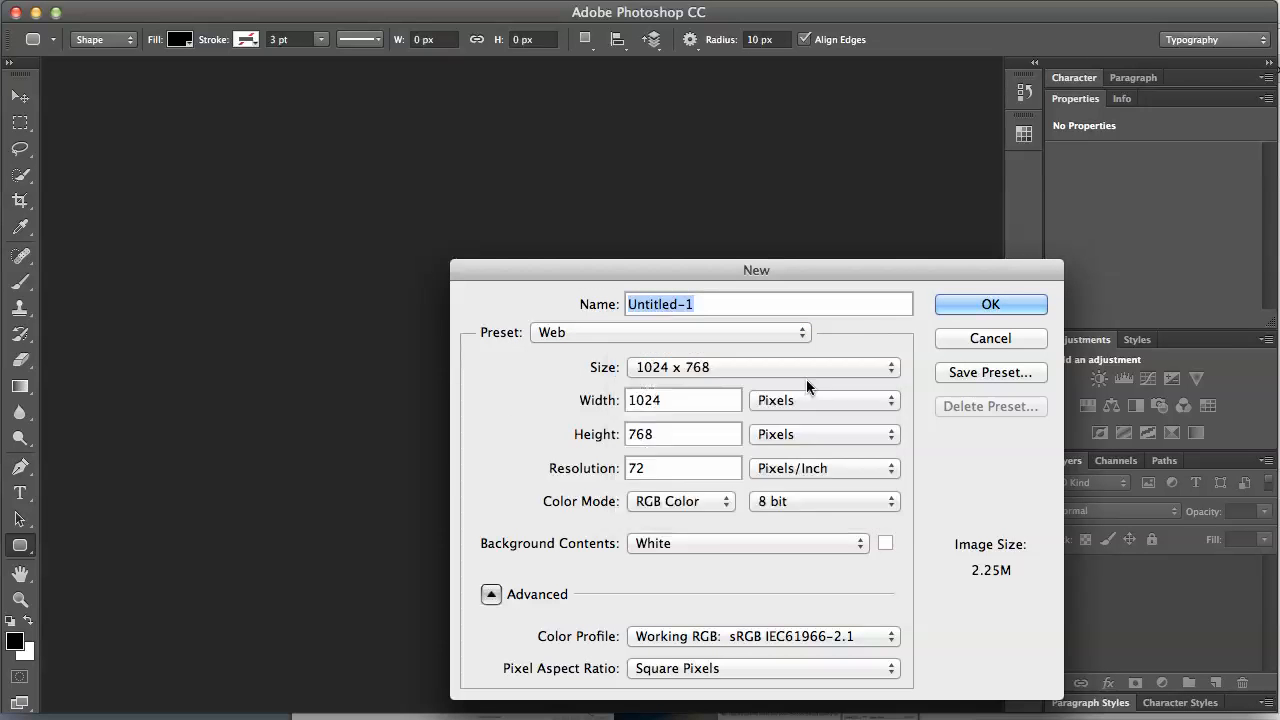
pyautogui.click(991, 306)
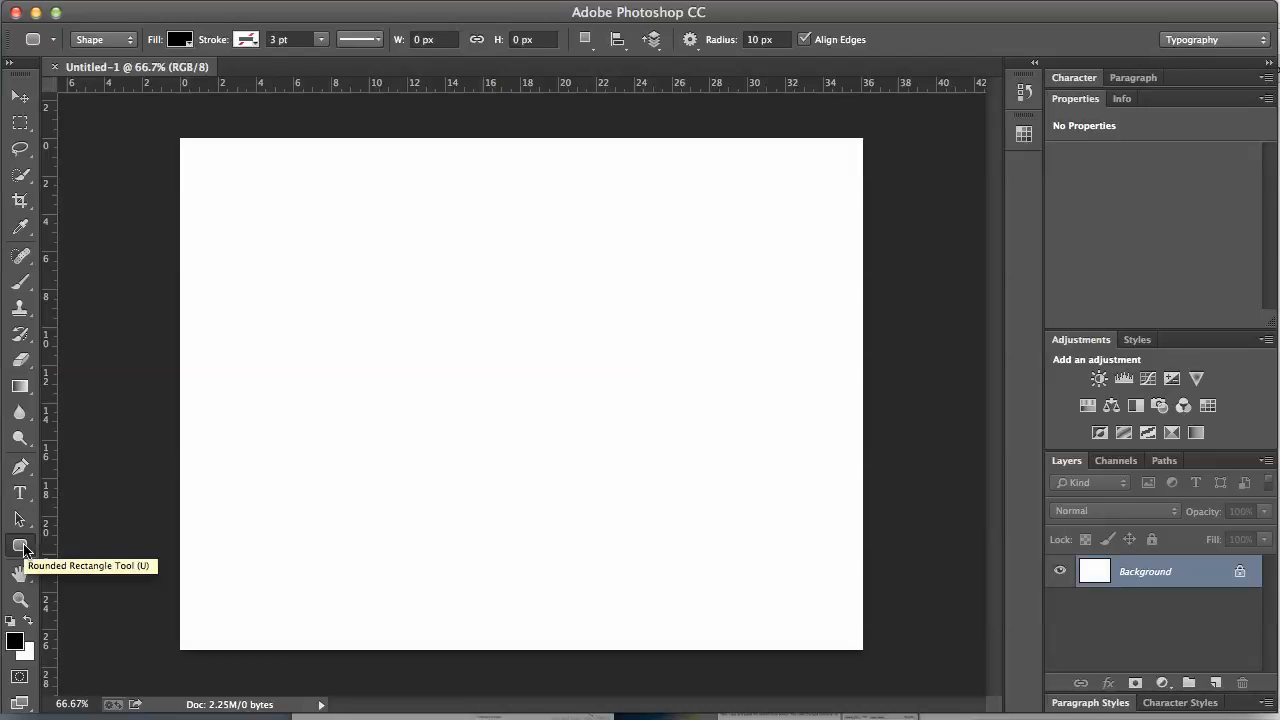
# Step: Set the Rounded Rectangle tool's corner radius to 35 px without drawing a shape
pyautogui.click(756, 40)
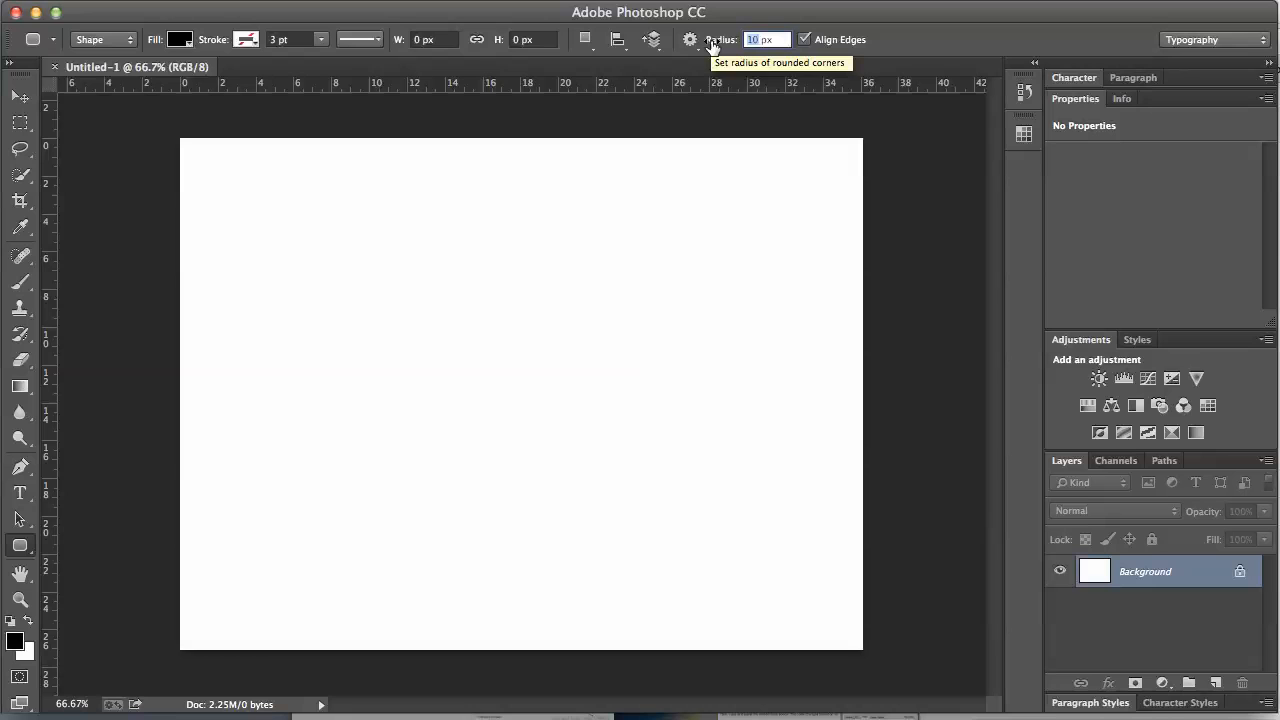
pyautogui.write('35')
pyautogui.press('Return')
pyautogui.click(322, 276)
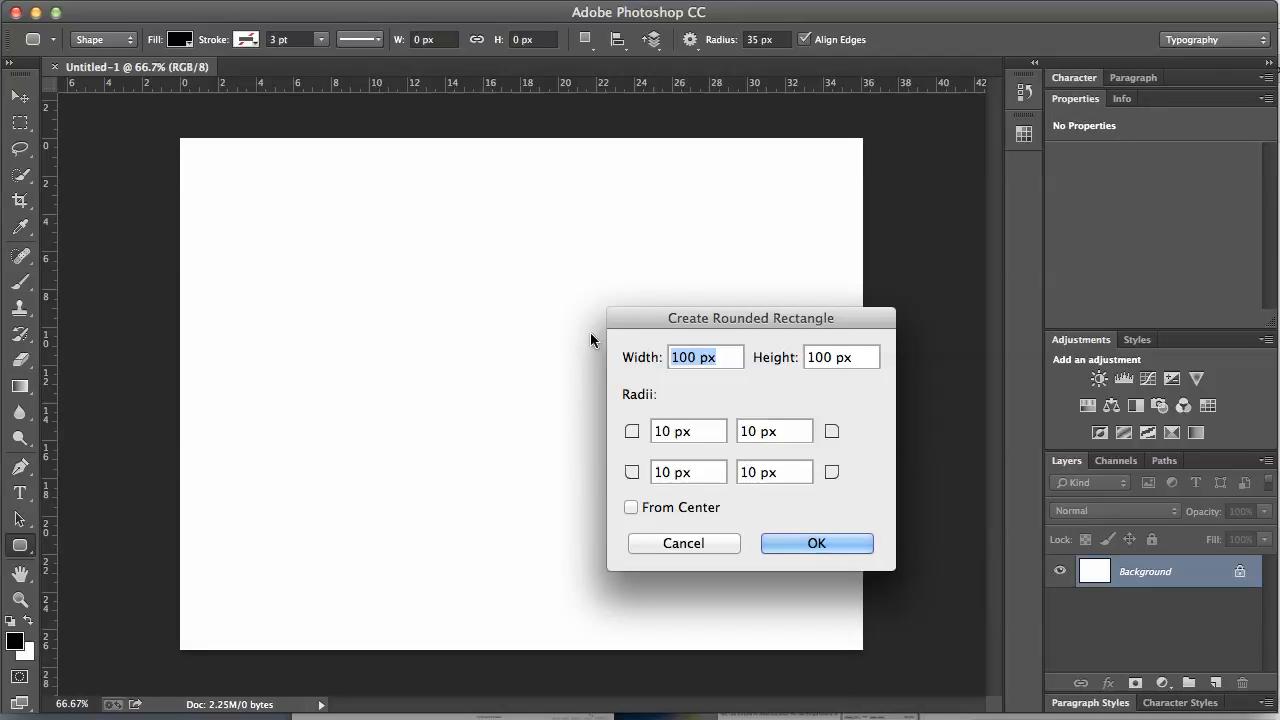
pyautogui.click(703, 536)
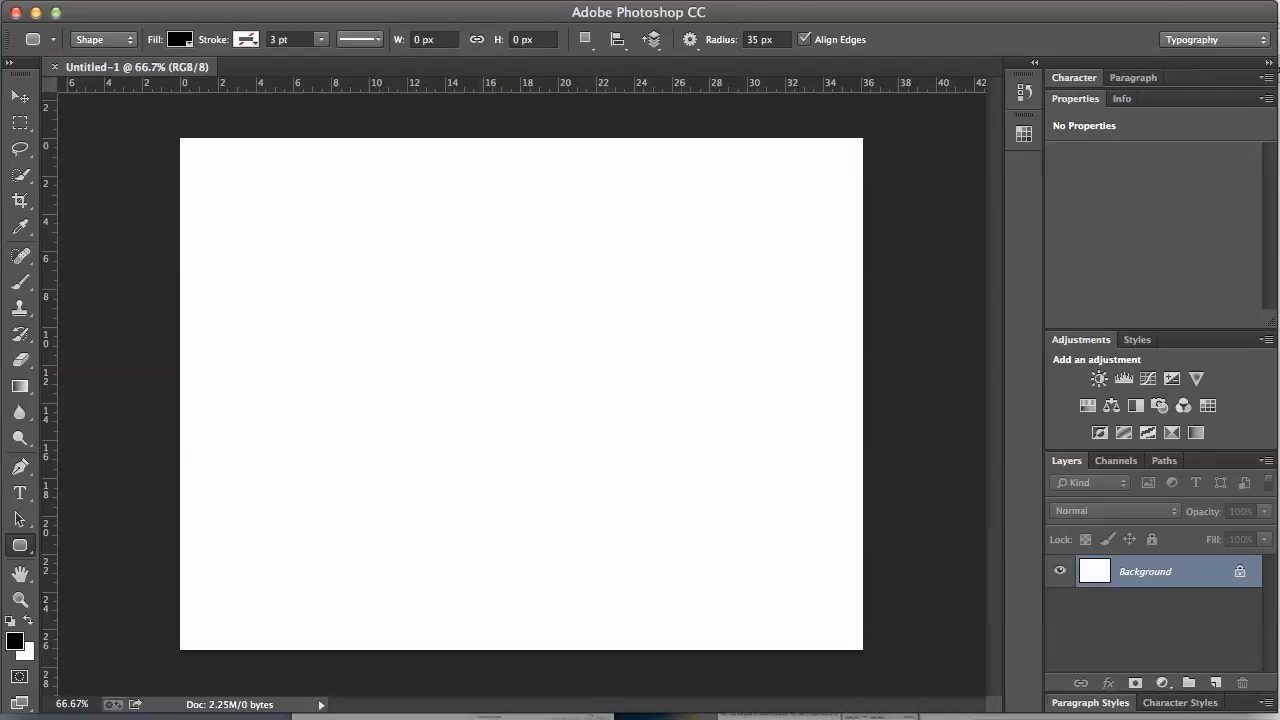
# Step: Set the foreground colour to grey #999797
pyautogui.click(13, 640)
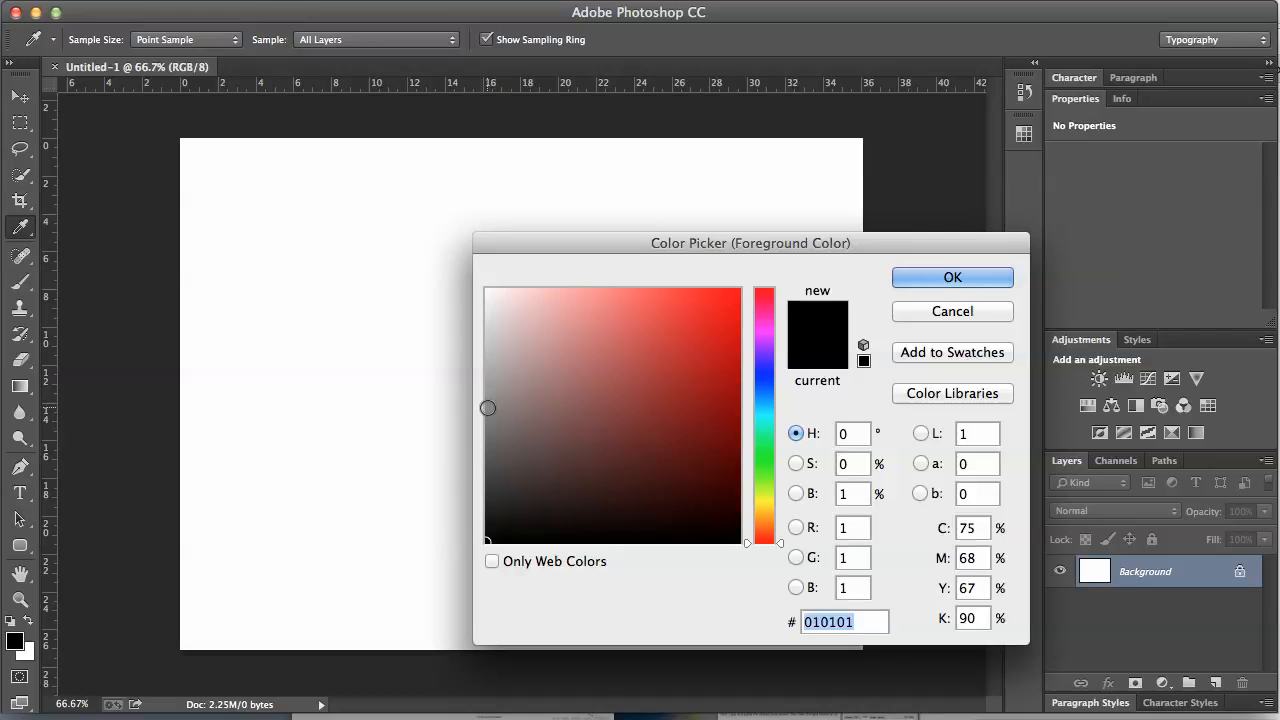
pyautogui.click(489, 404)
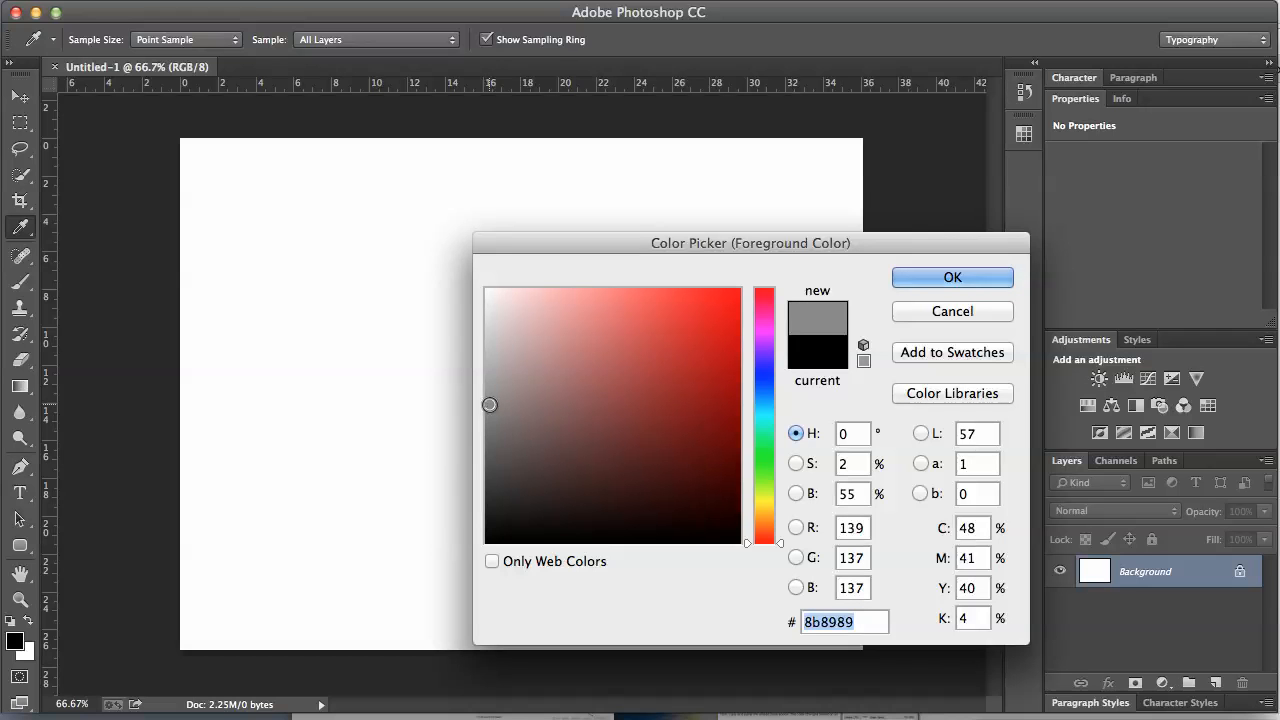
pyautogui.click(489, 390)
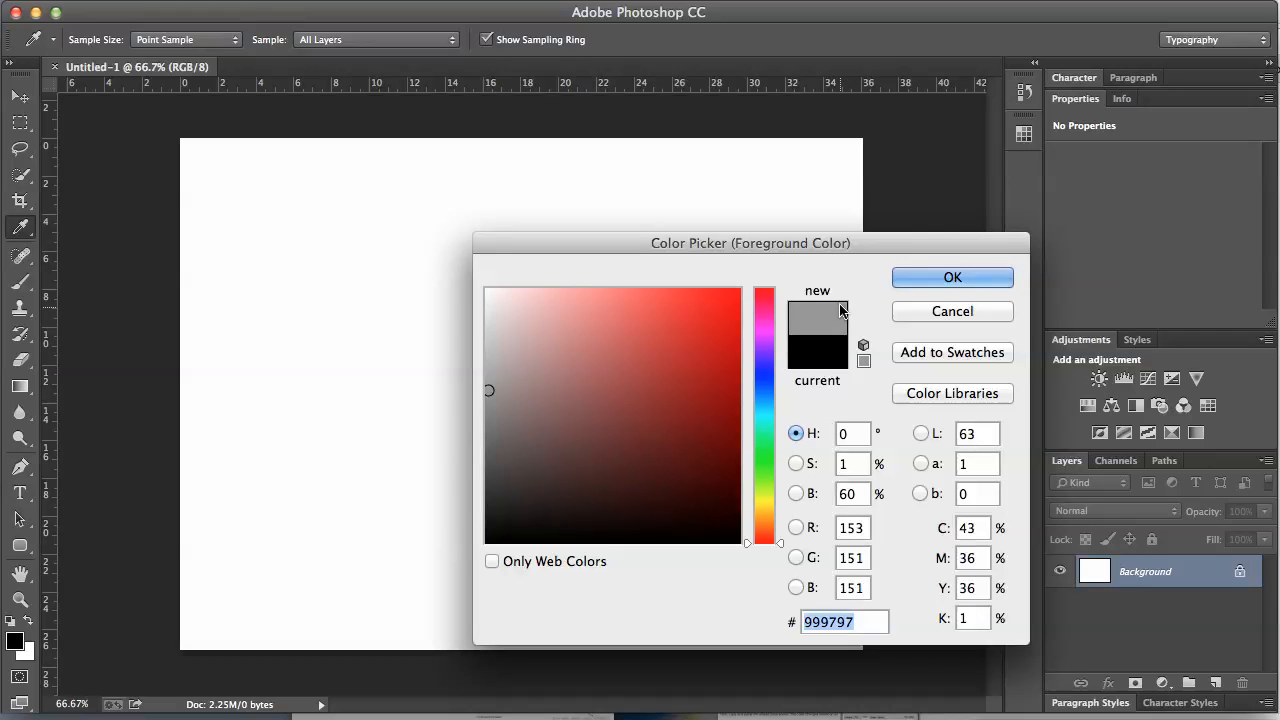
pyautogui.click(952, 278)
# Step: Draw a 625 × 385 px grey rounded rectangle in the canvas centre
pyautogui.press('u')
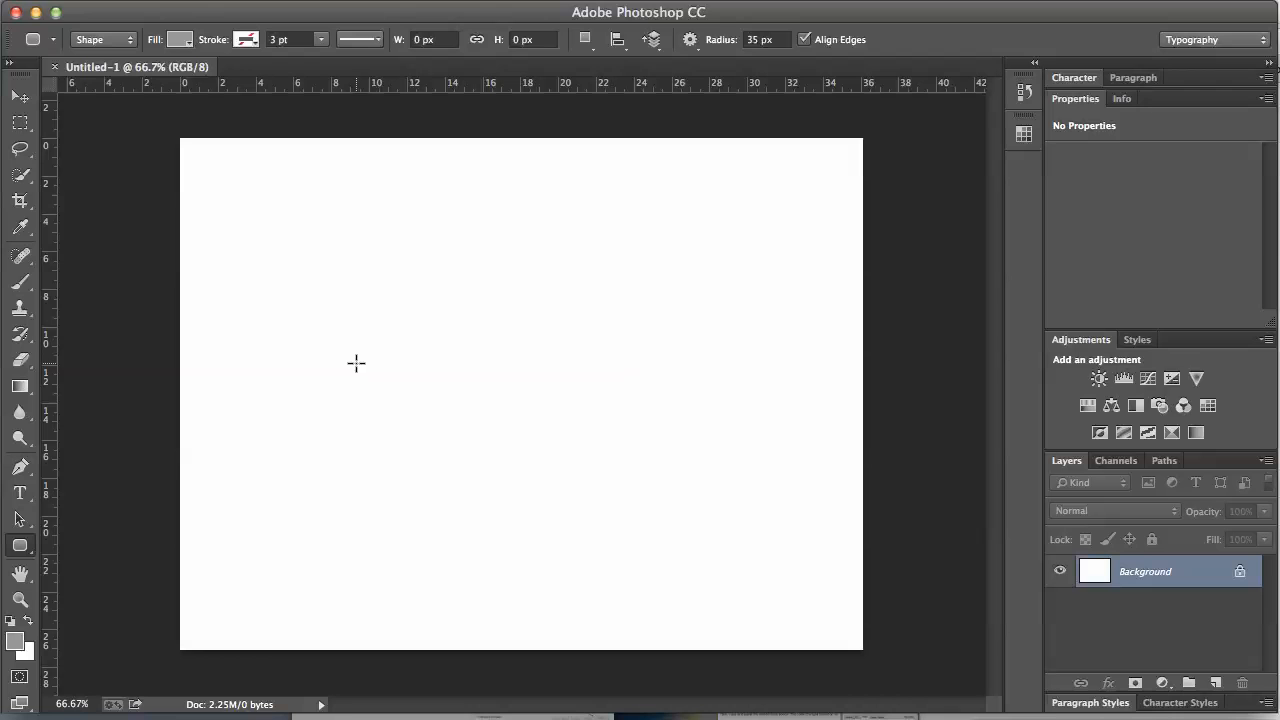
pyautogui.moveTo(306, 279); pyautogui.dragTo(723, 538)
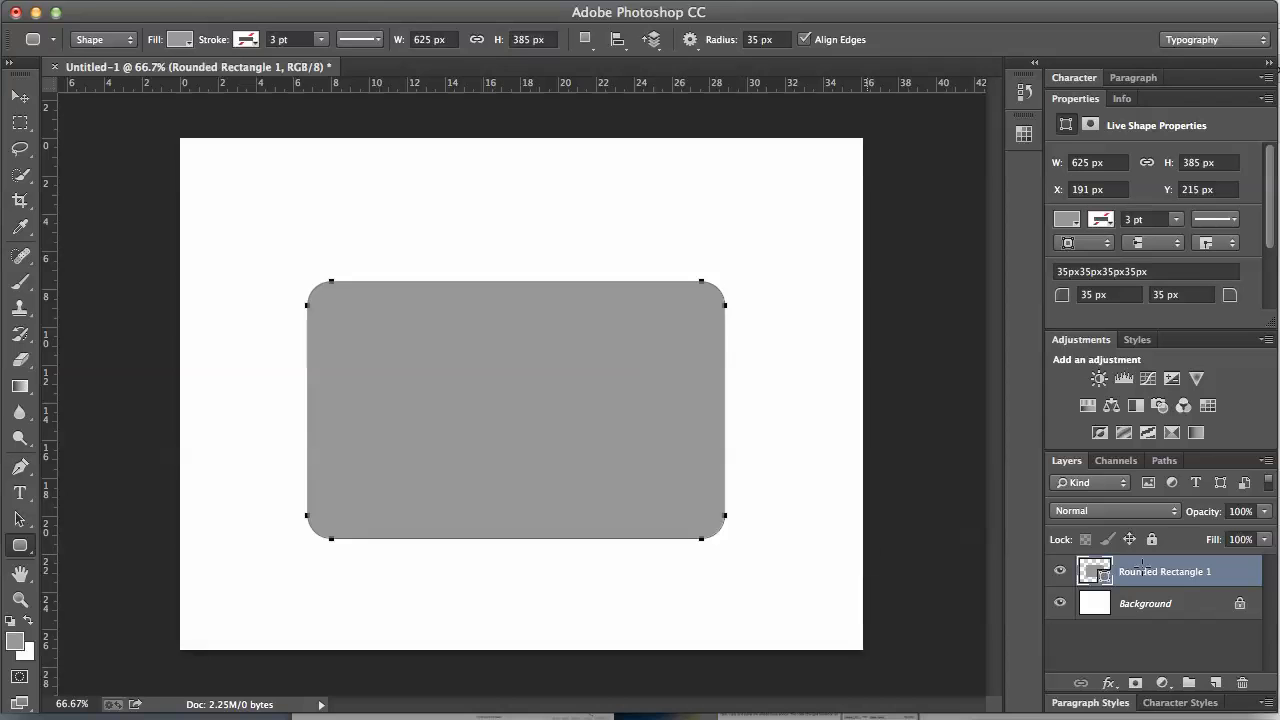
pyautogui.click(1166, 461)
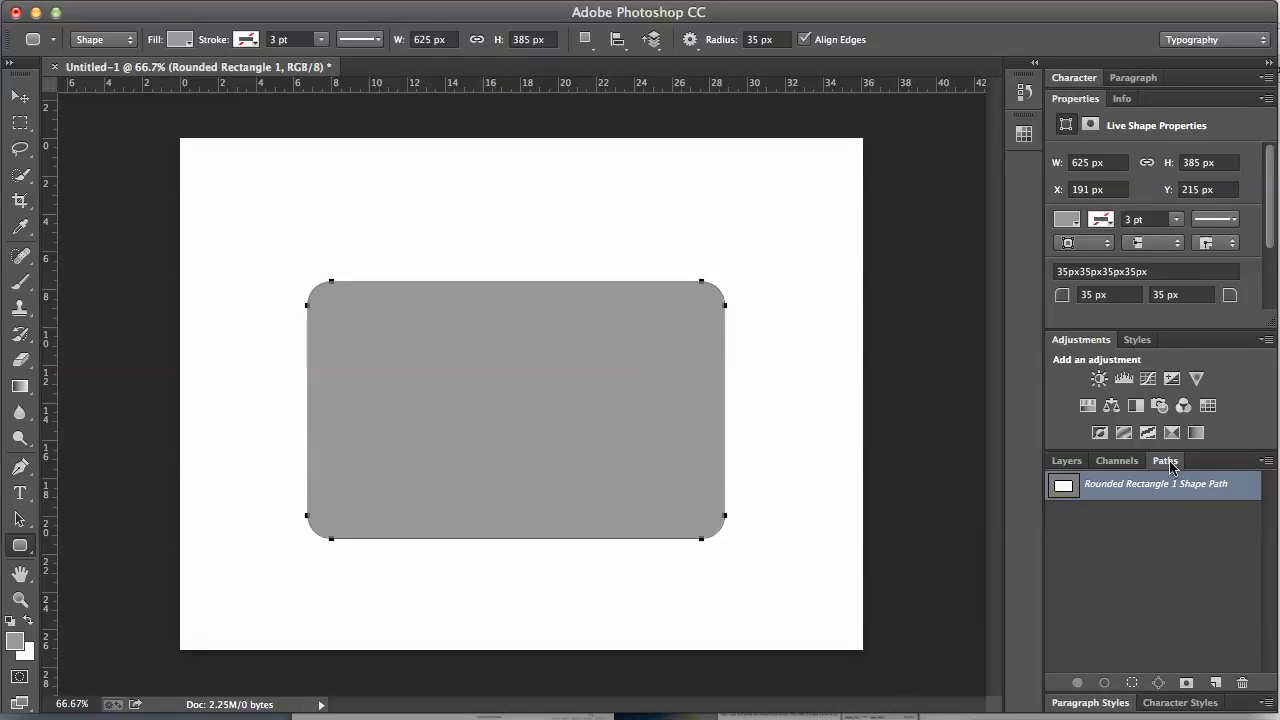
# Step: Save the rounded rectangle's shape path as a new path named path1
pyautogui.doubleClick(1112, 492)
pyautogui.write('path1')
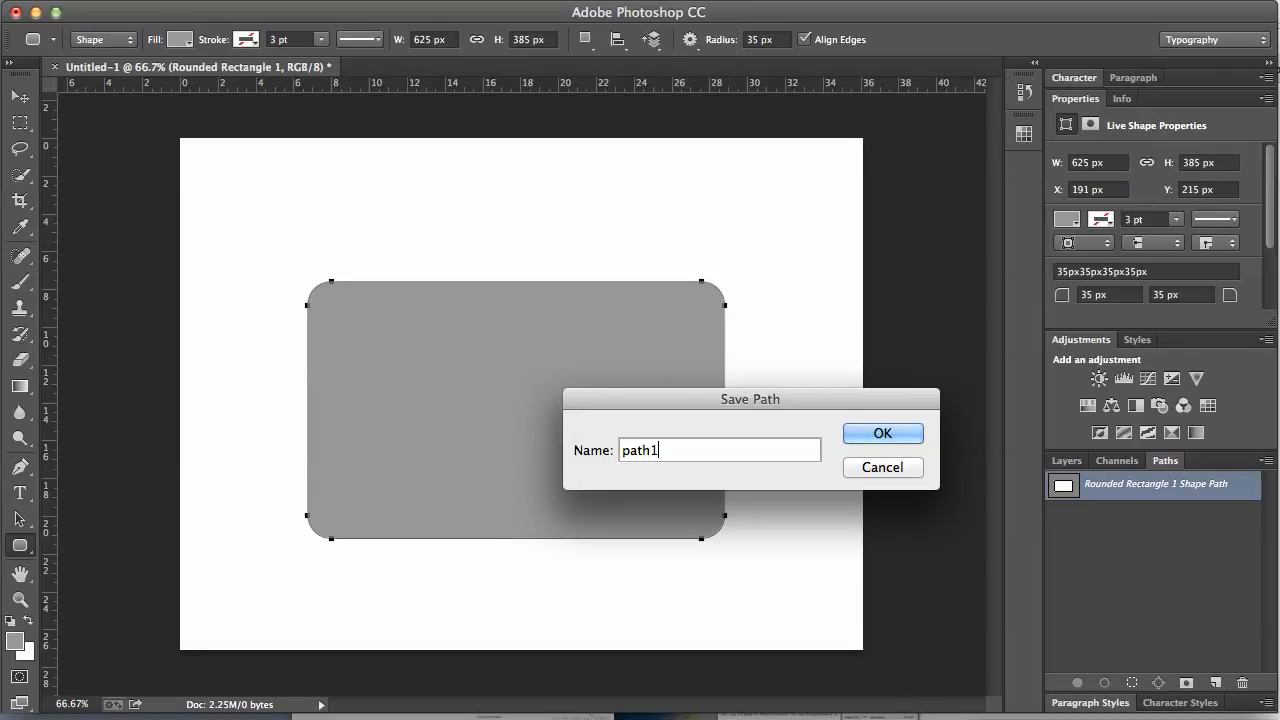
pyautogui.press('Return')
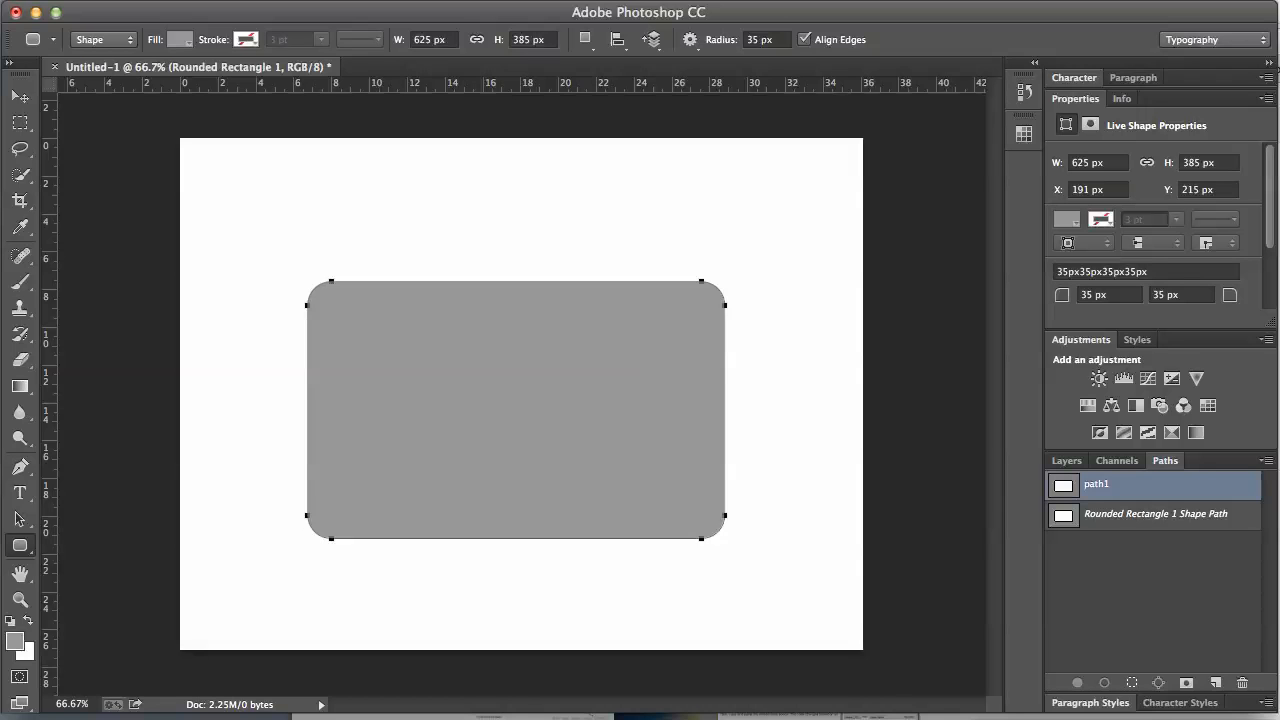
# Step: Add a new empty layer named 'rim' above Rounded Rectangle 1 and pick the Brush tool
pyautogui.click(1066, 461)
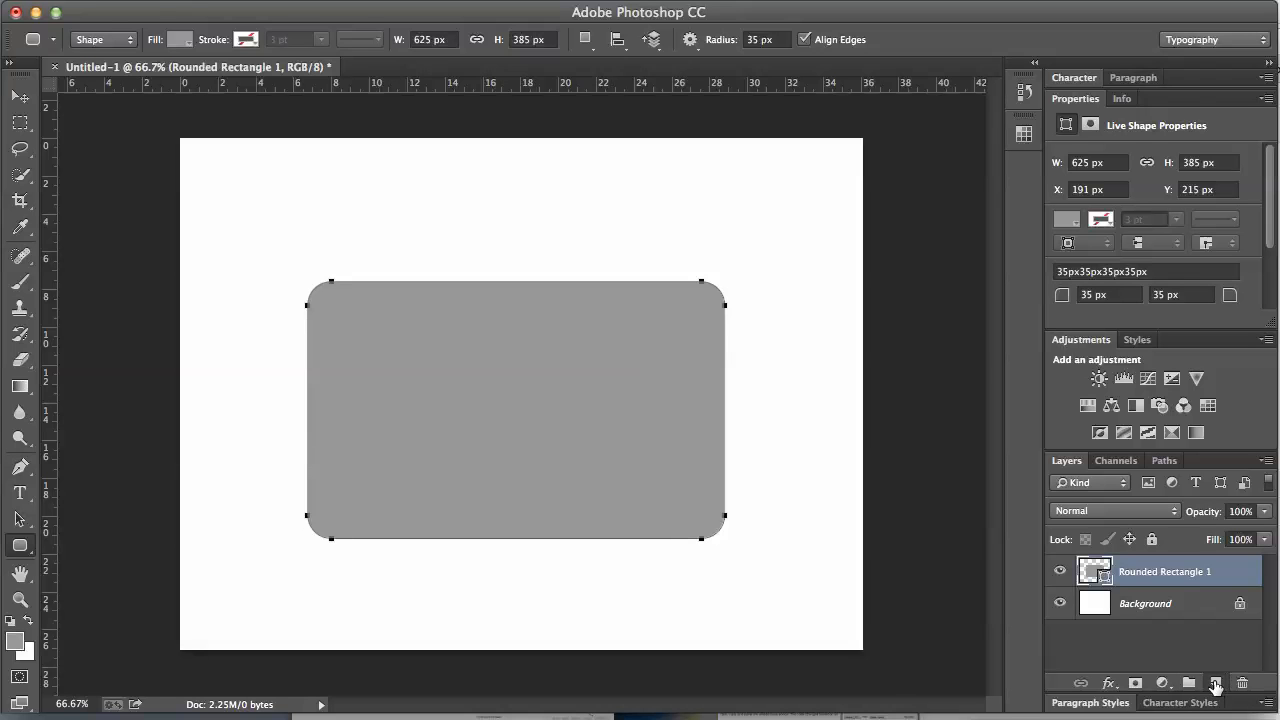
pyautogui.click(1215, 683)
pyautogui.doubleClick(1135, 571)
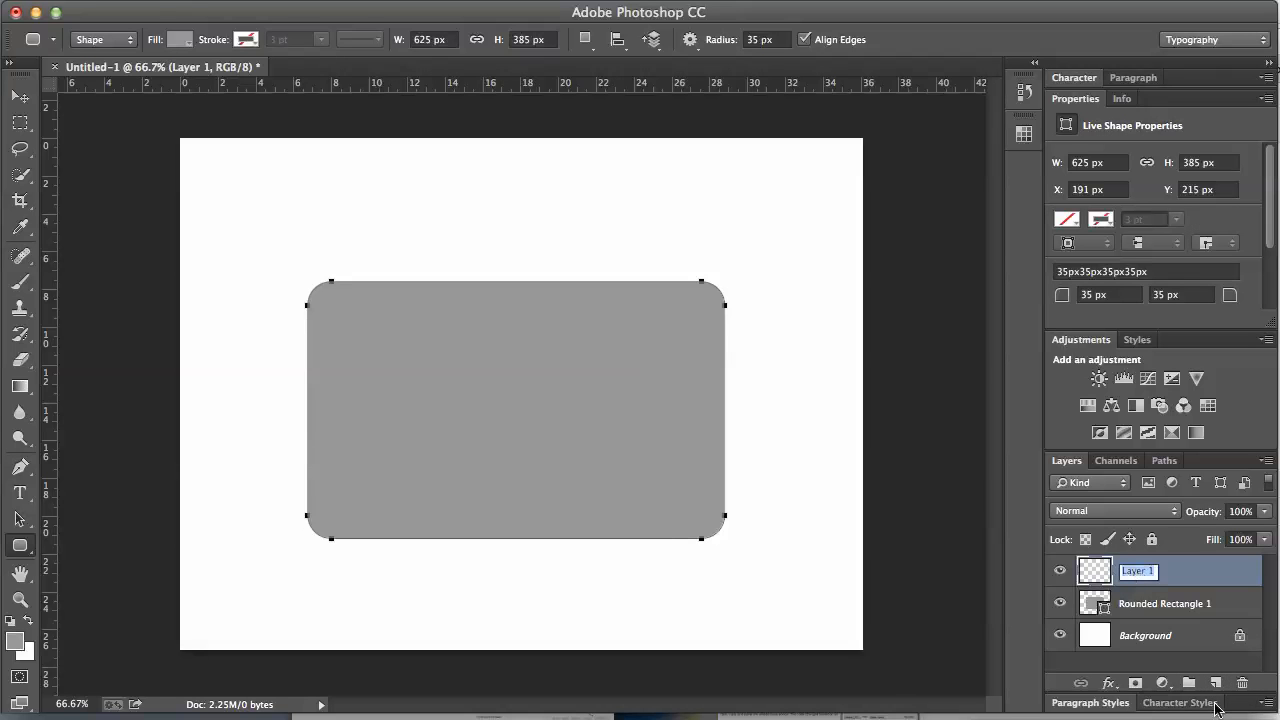
pyautogui.write('rim')
pyautogui.press('Return')
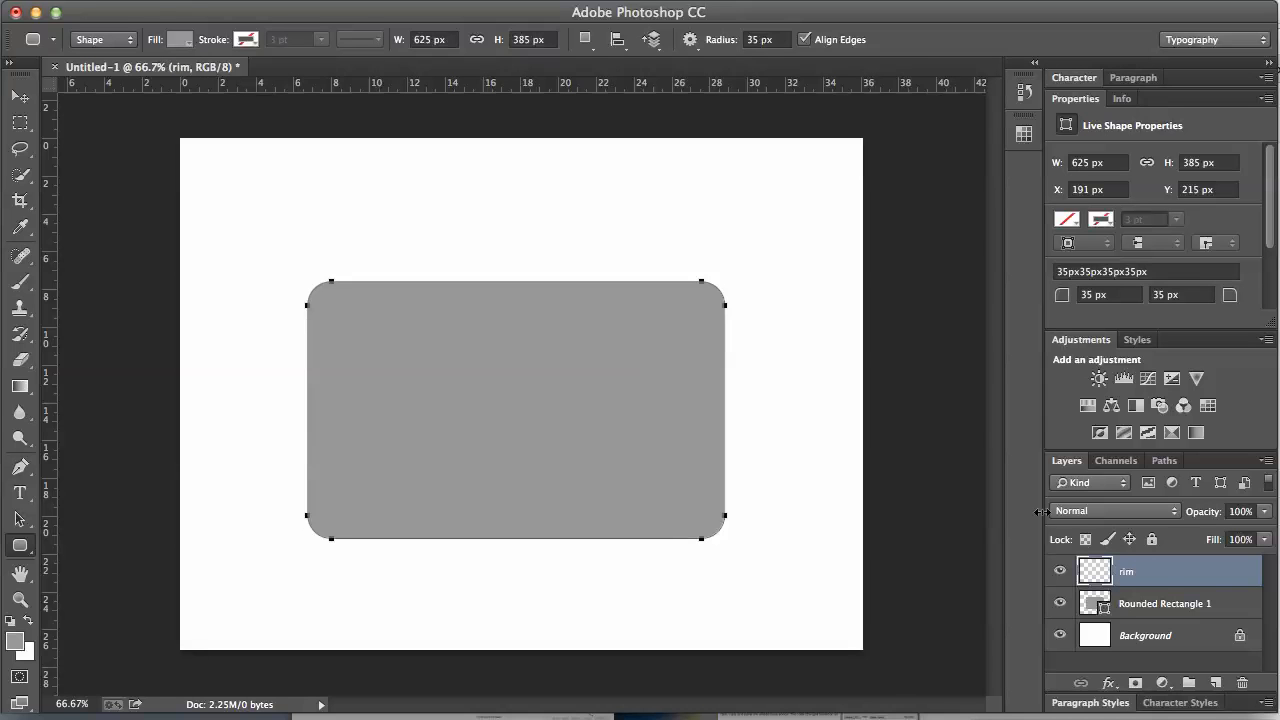
pyautogui.click(1165, 461)
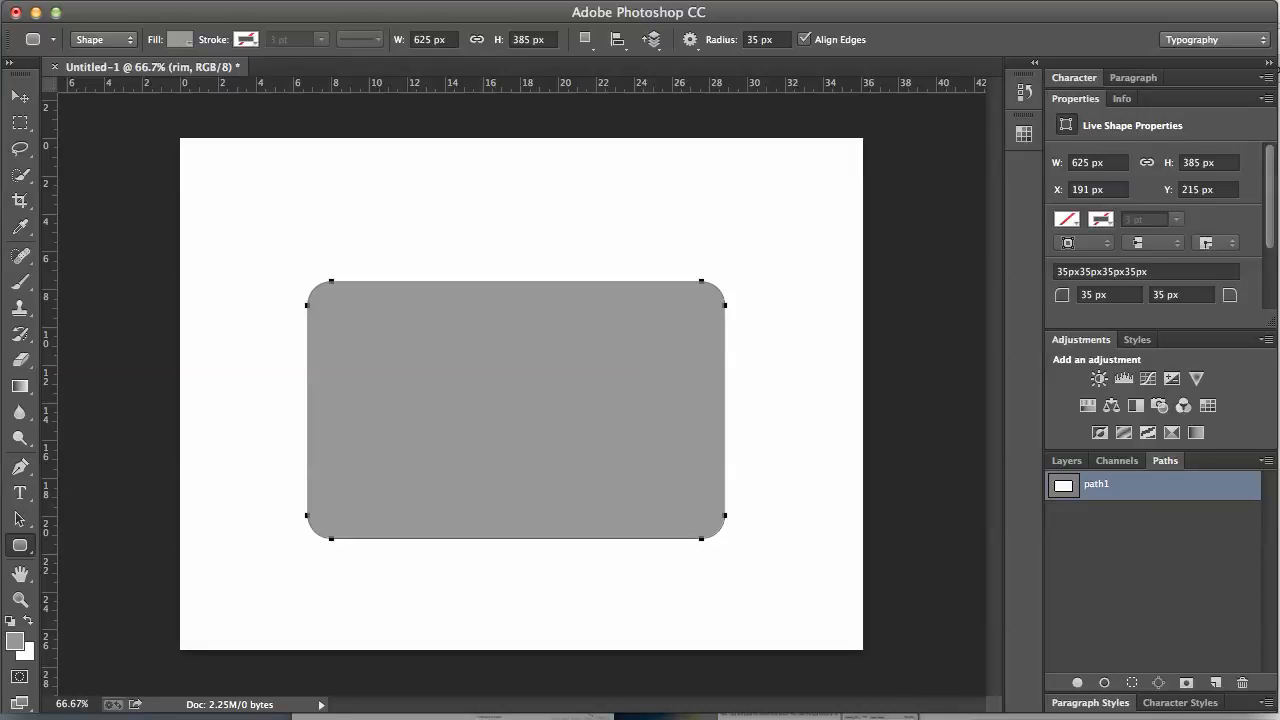
pyautogui.click(20, 281)
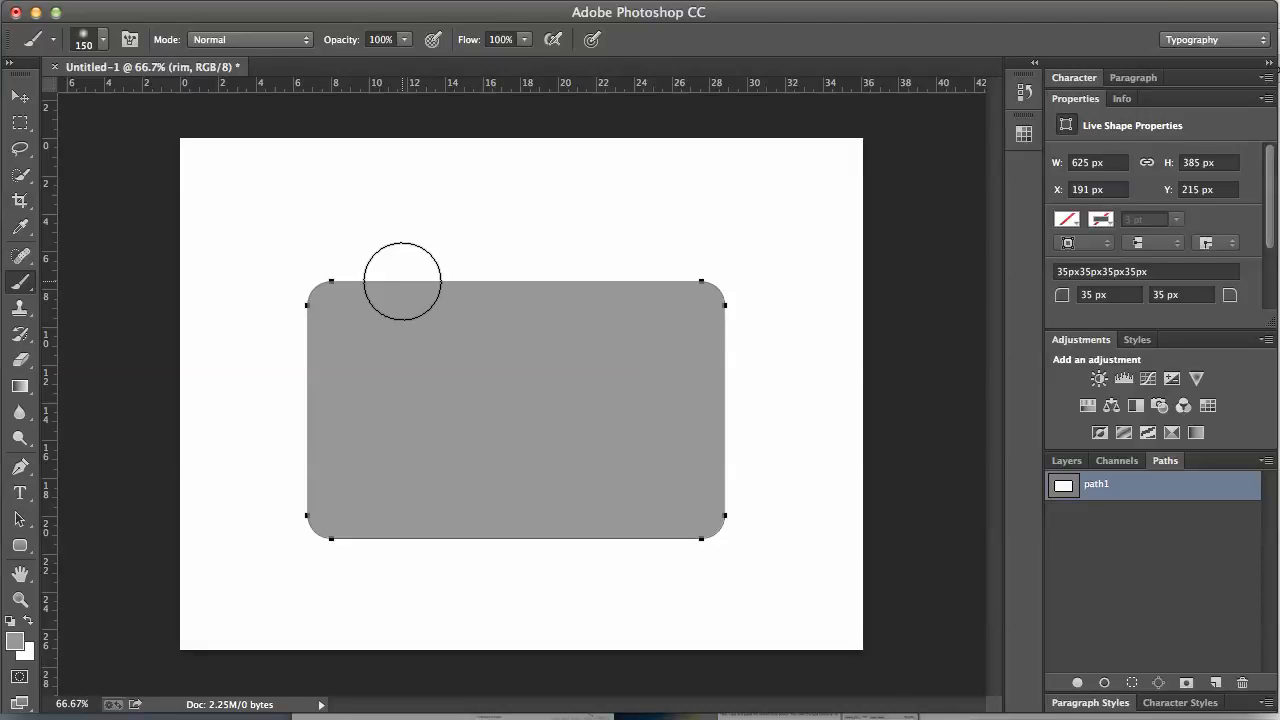
# Step: Shrink the brush to 25 px and pick a slightly darker grey foreground colour
pyautogui.press('[')
pyautogui.press('[')
pyautogui.press('[')
pyautogui.press('[')
pyautogui.press('[')
pyautogui.press('[')
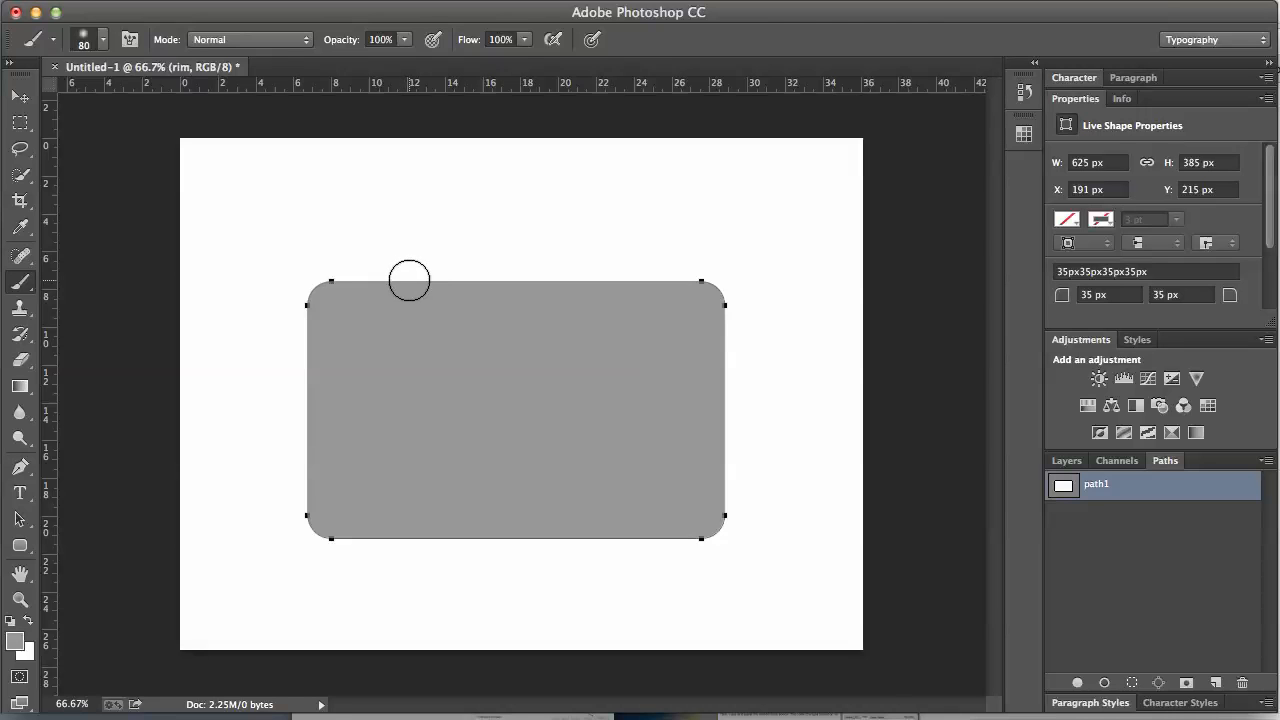
pyautogui.press('[')
pyautogui.press('[')
pyautogui.press('[')
pyautogui.press('[')
pyautogui.press('[')
pyautogui.press('[')
pyautogui.click(15, 641)
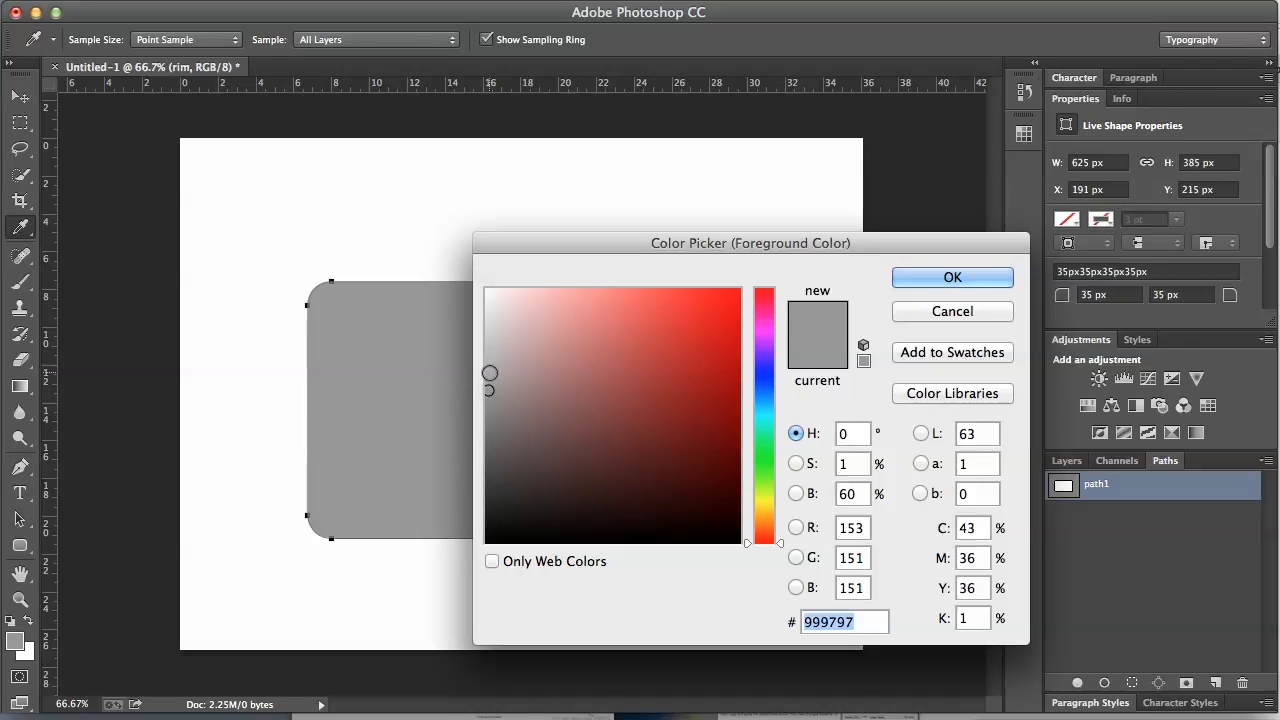
pyautogui.click(486, 372)
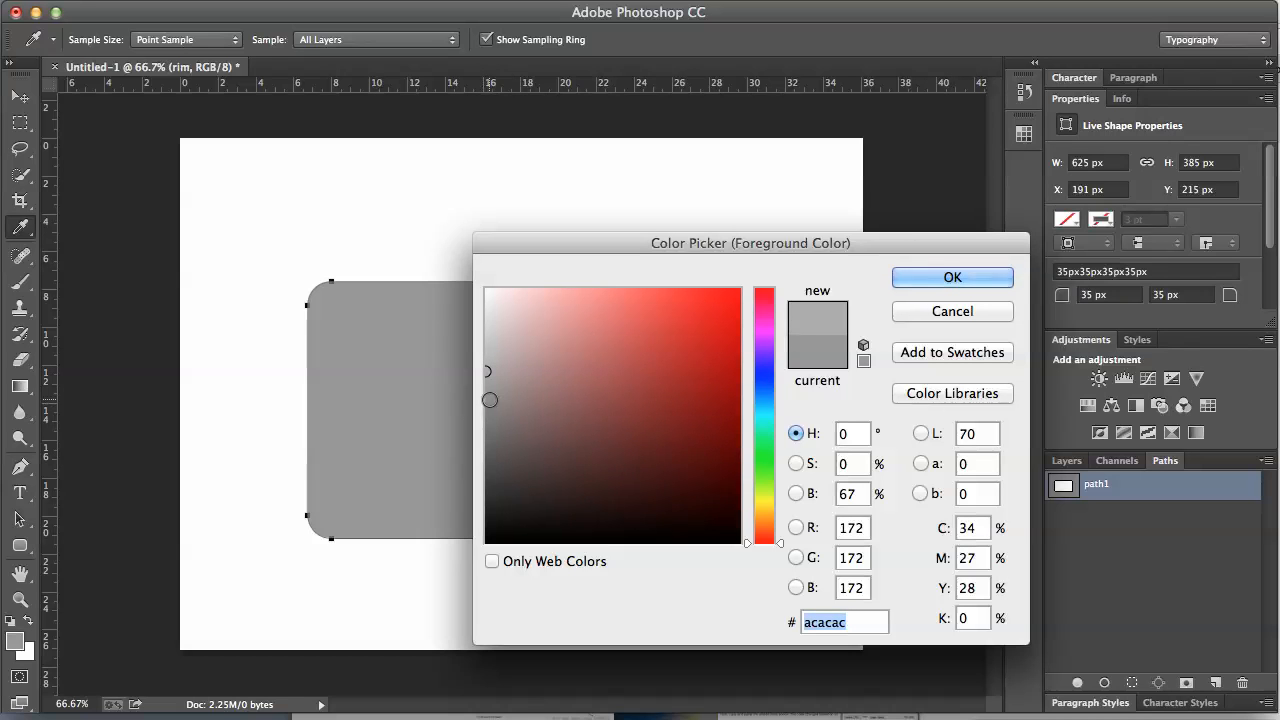
pyautogui.click(487, 400)
pyautogui.click(950, 277)
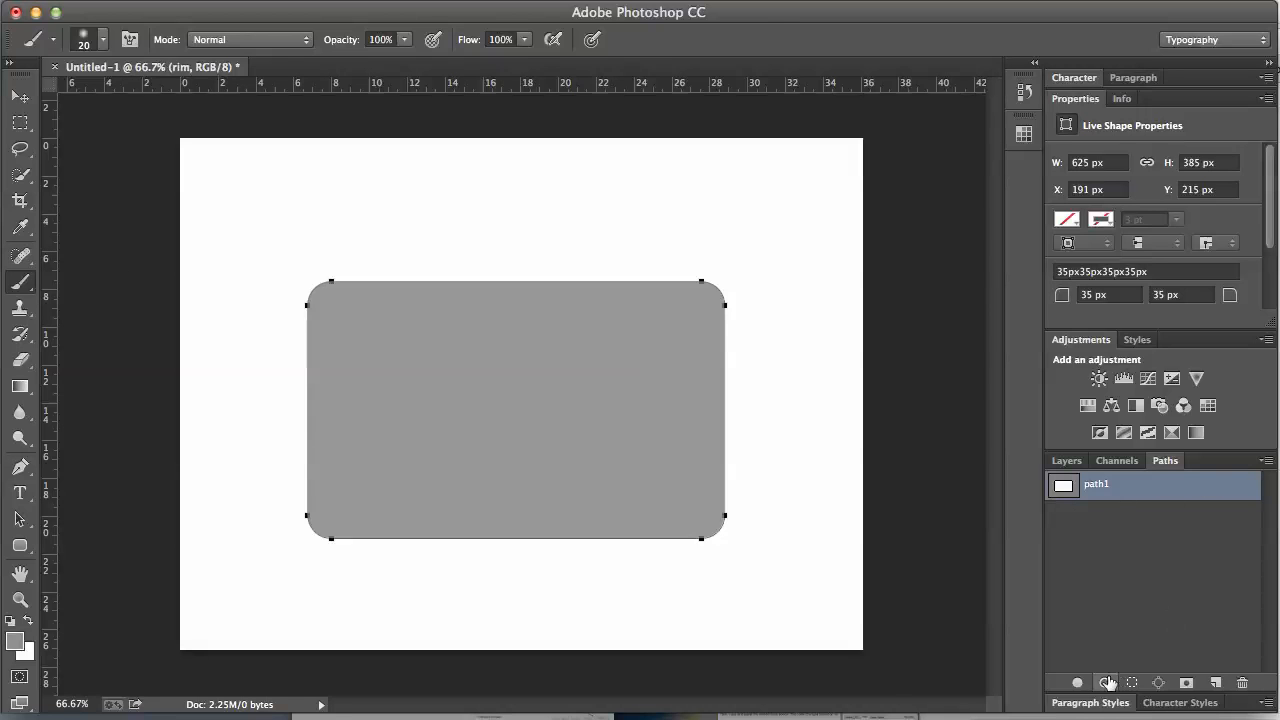
# Step: Stroke path1 with the soft brush on the rim layer, then undo the blurred stroke
pyautogui.moveTo(1165, 460); pyautogui.dragTo(805, 218)
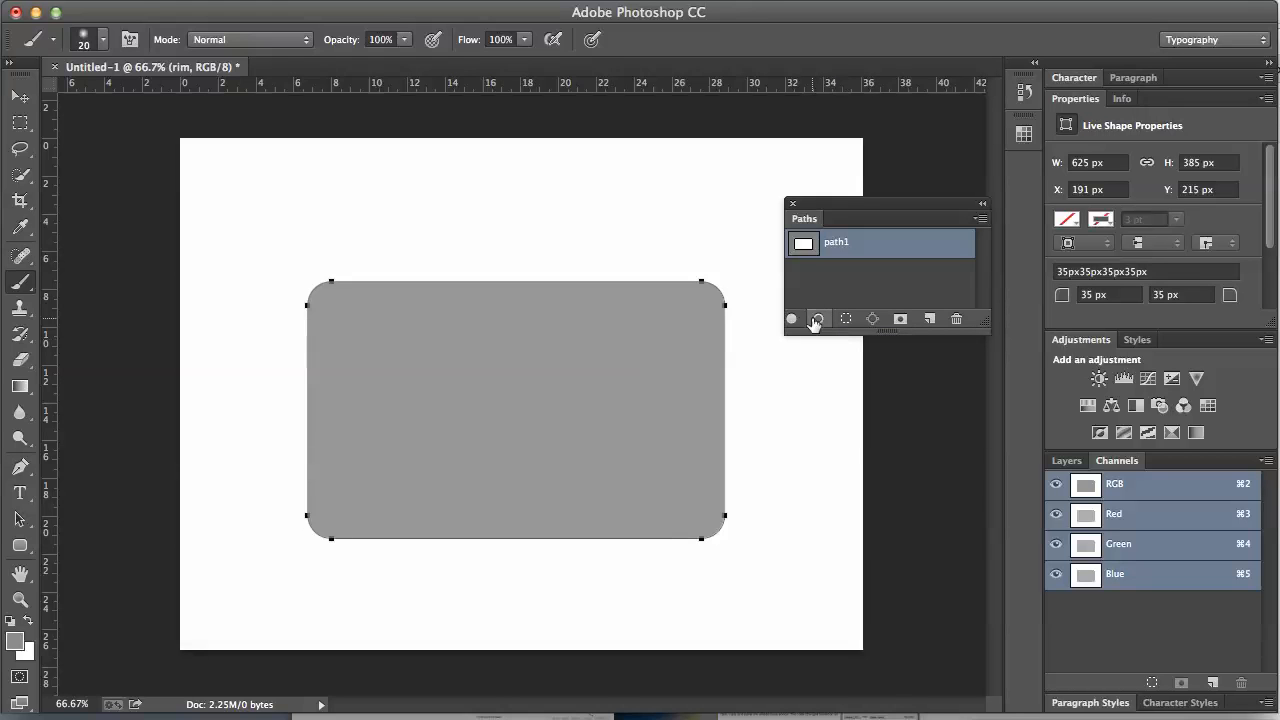
pyautogui.click(817, 319)
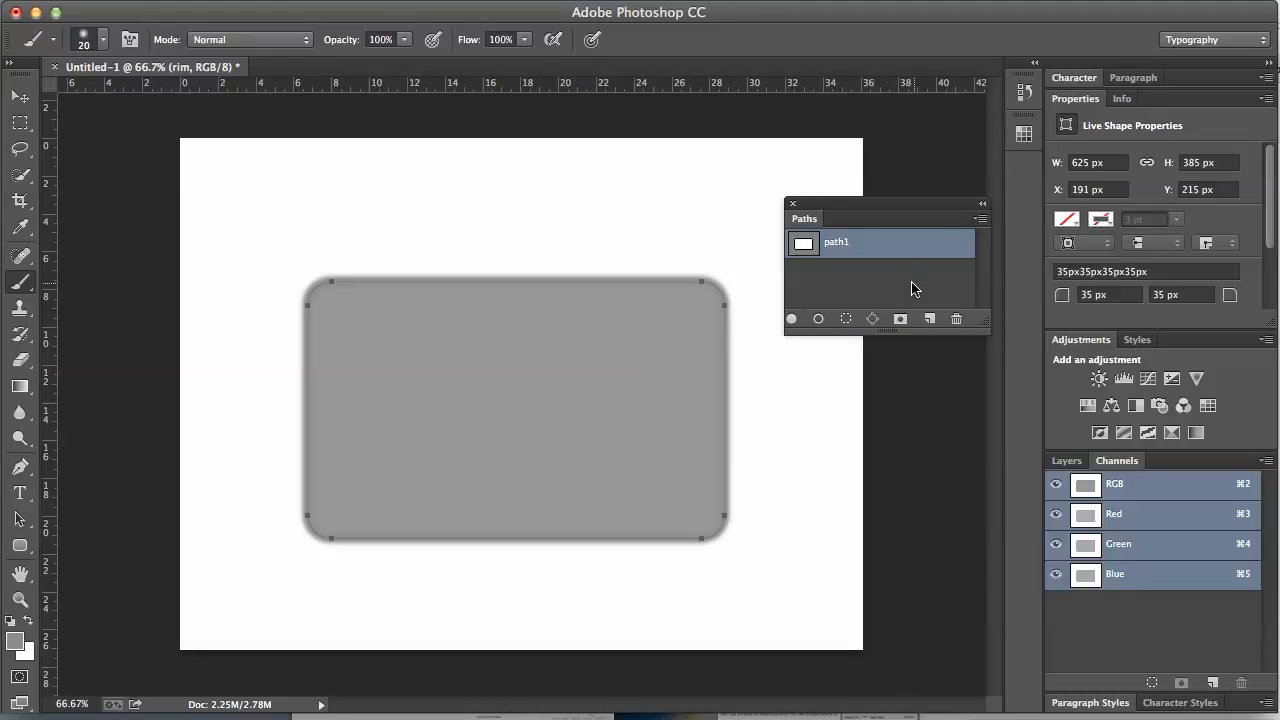
pyautogui.click(875, 280)
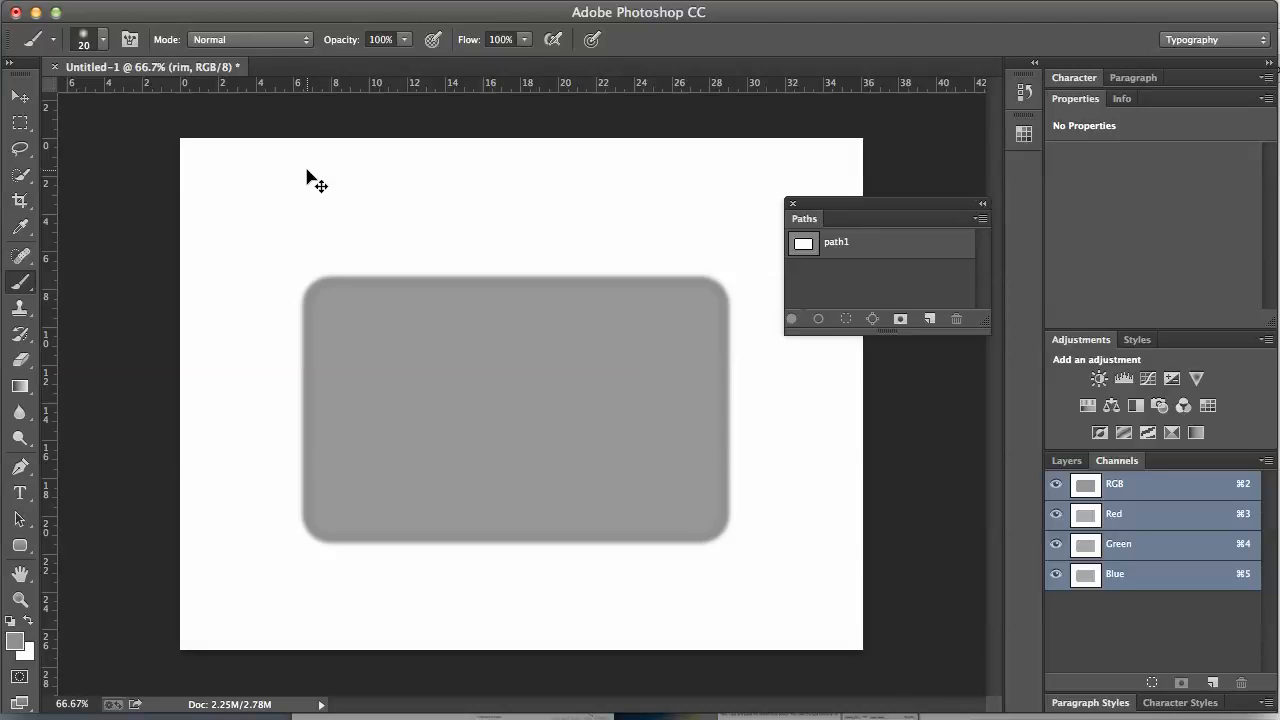
pyautogui.press('super+z')
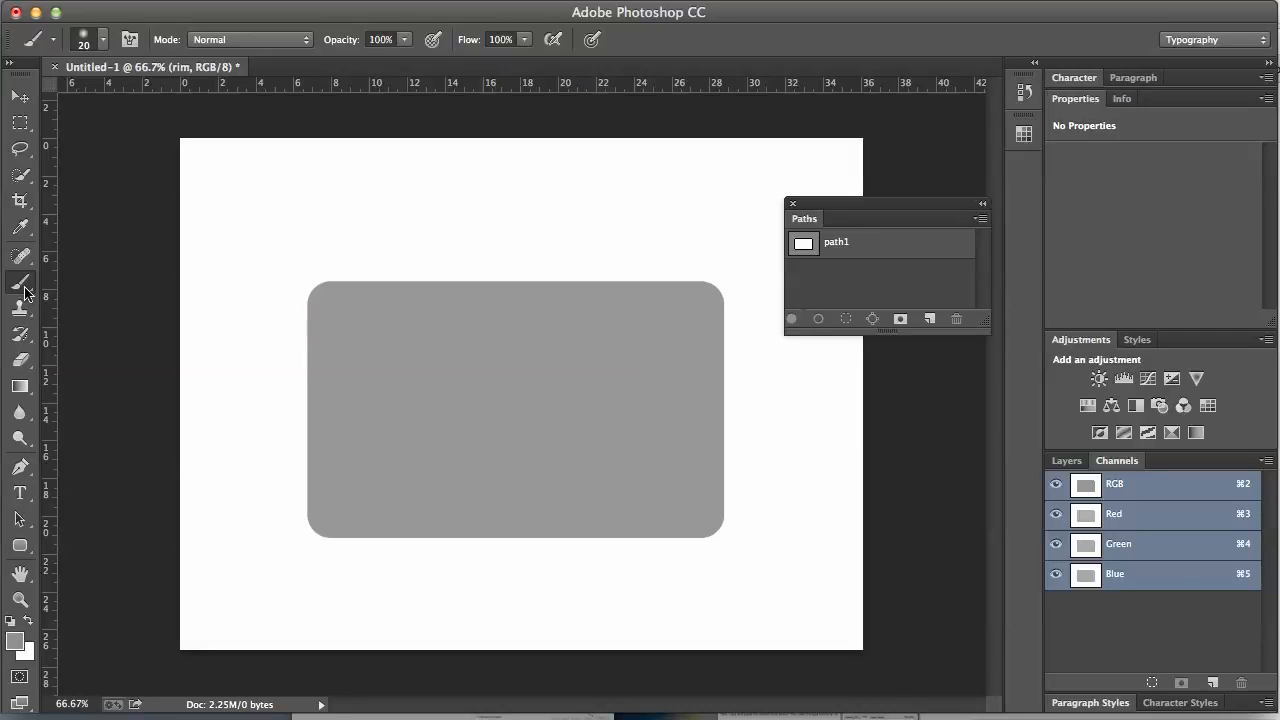
# Step: Set the brush to 100% hardness and 14 px size
pyautogui.click(105, 44)
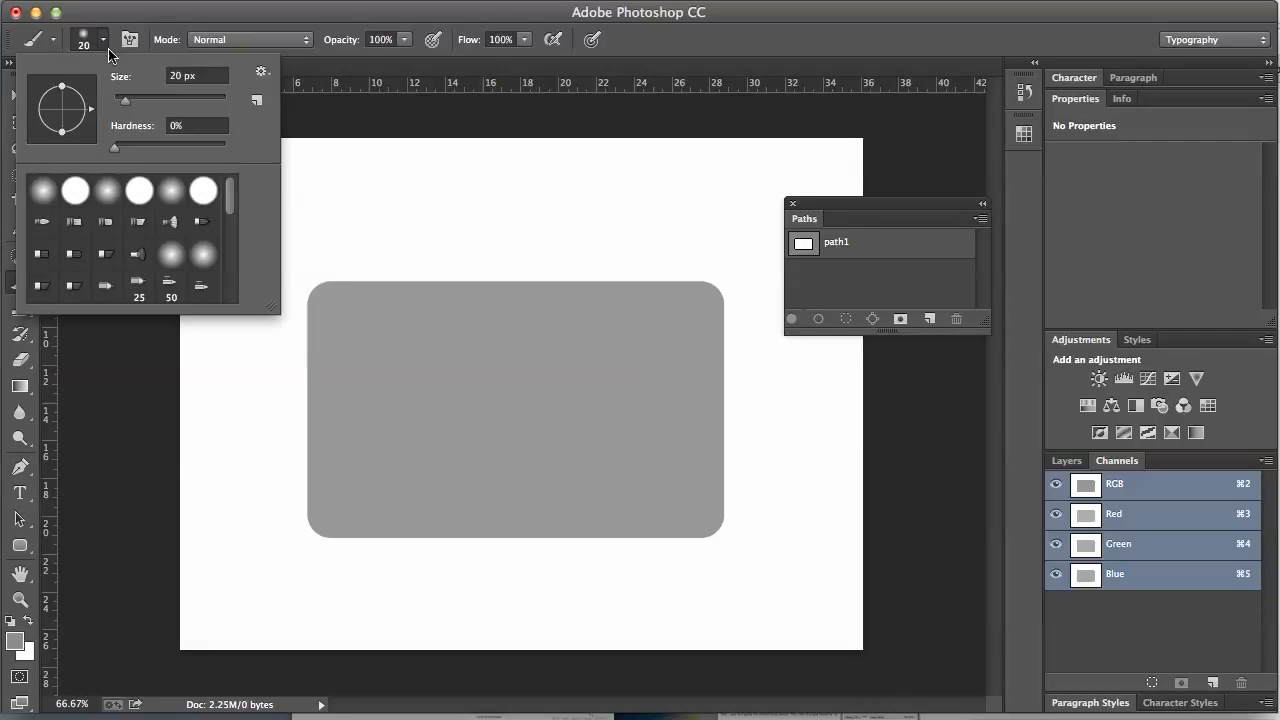
pyautogui.click(121, 147)
pyautogui.moveTo(161, 148); pyautogui.dragTo(322, 160)
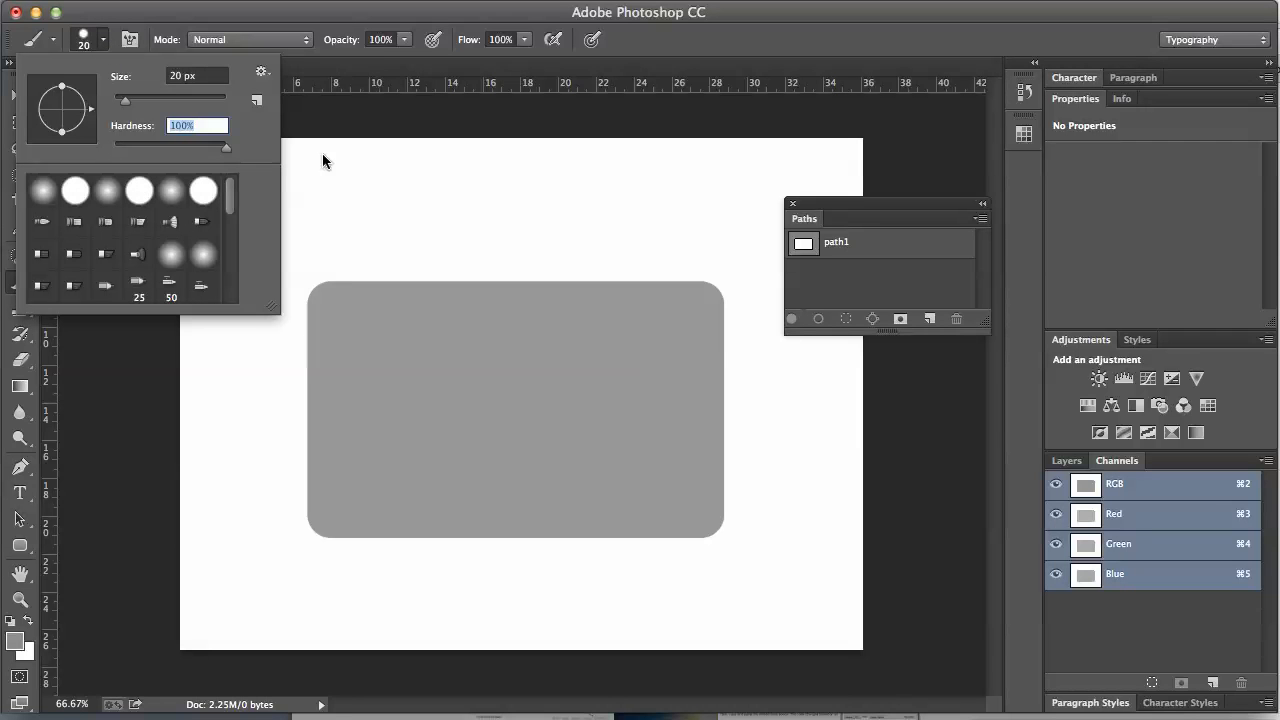
pyautogui.moveTo(132, 101); pyautogui.dragTo(120, 103)
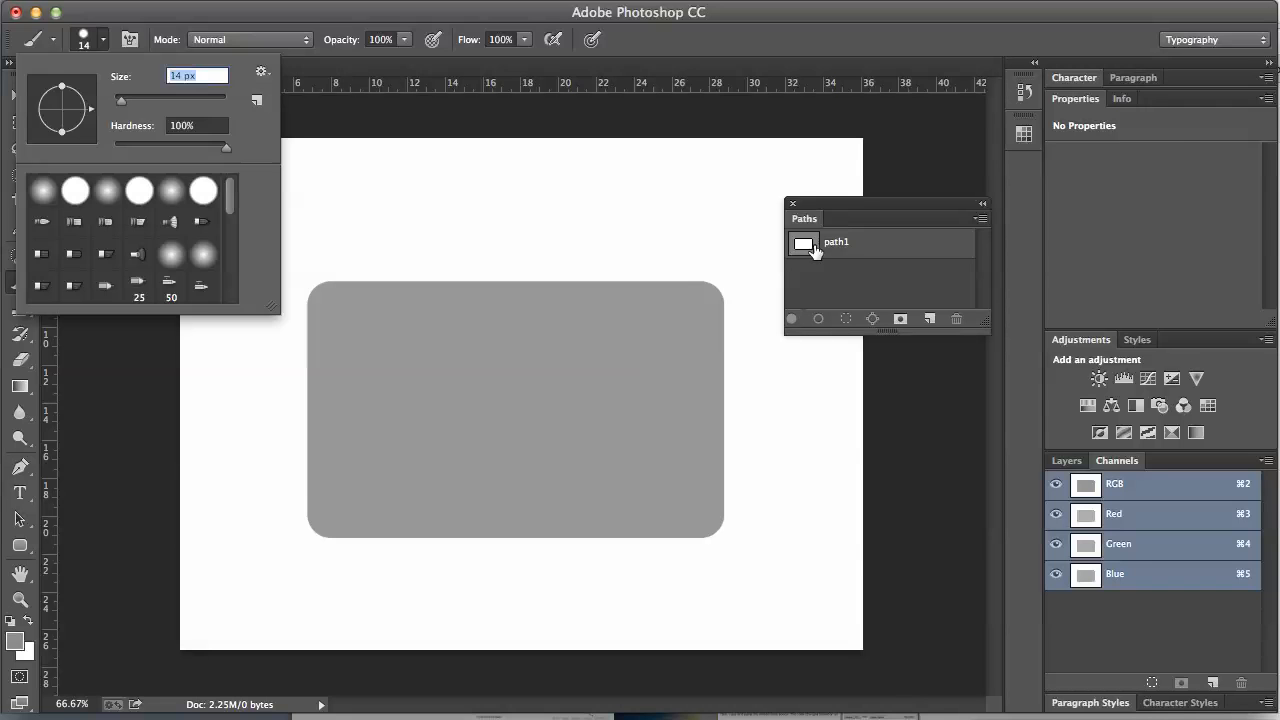
# Step: Stroke path1 with the hard brush to give the tag a crisp darker rim
pyautogui.click(822, 252)
pyautogui.click(822, 252)
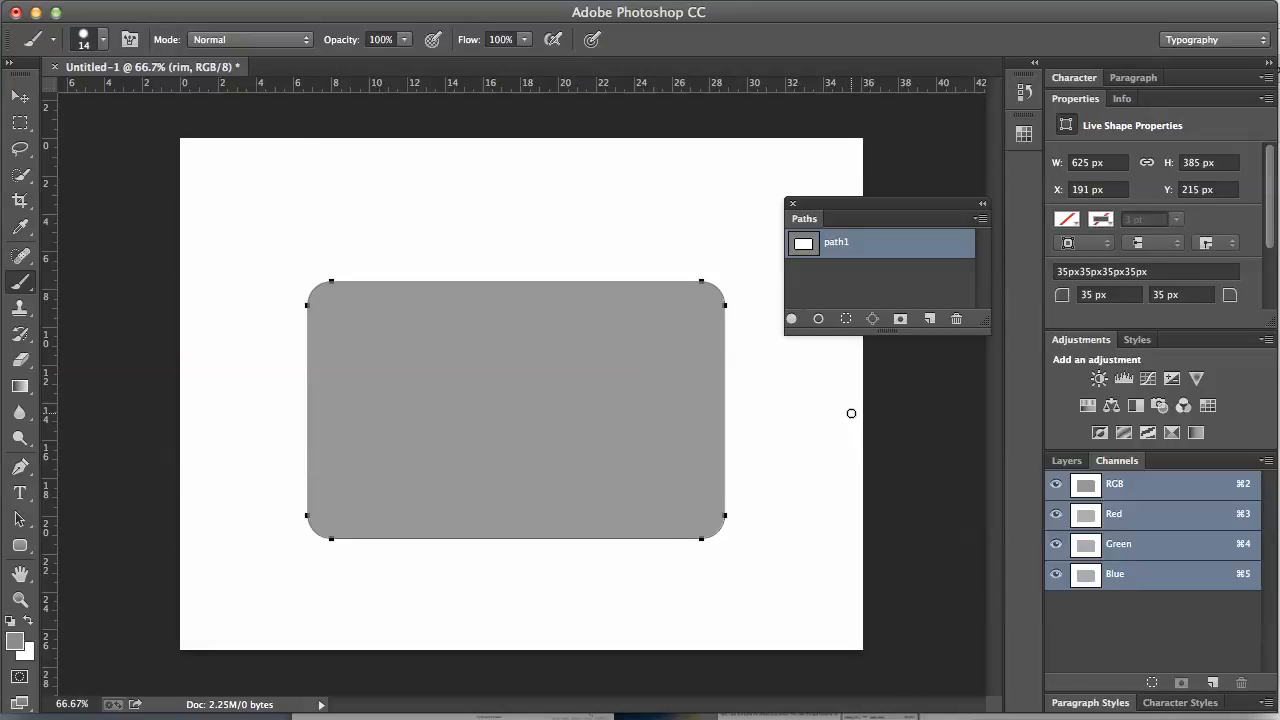
pyautogui.click(818, 318)
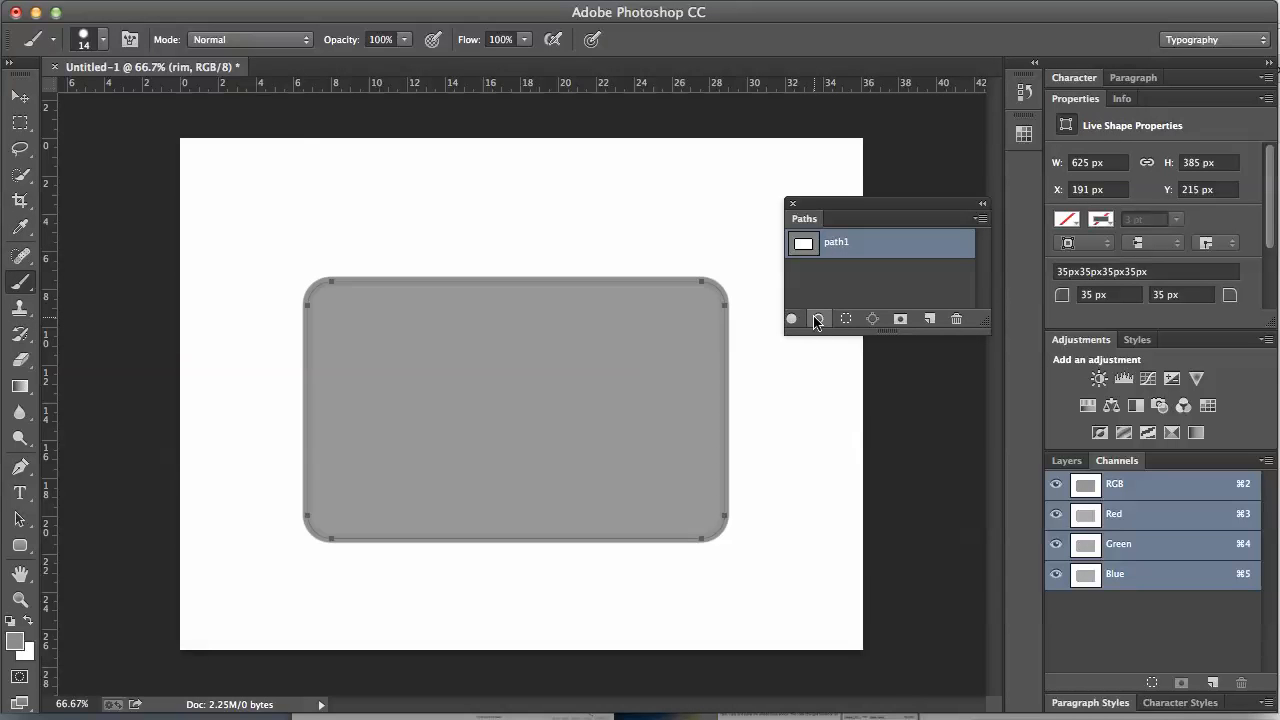
pyautogui.click(865, 292)
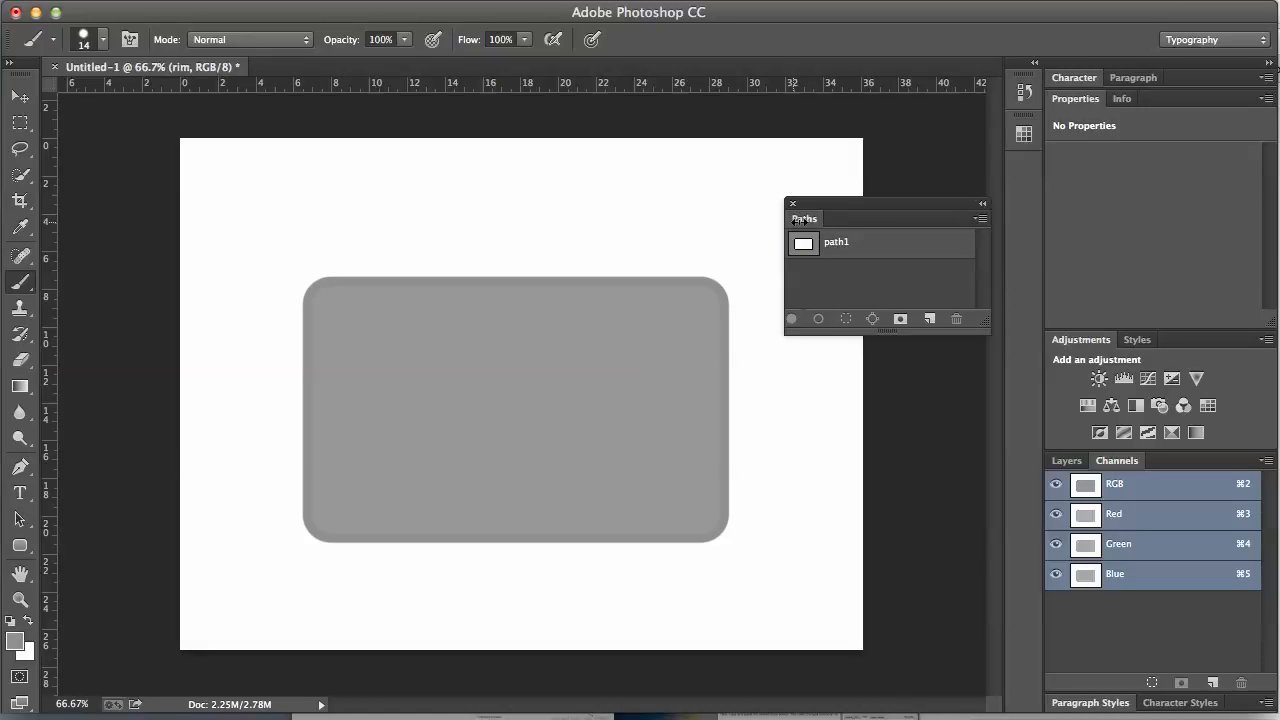
pyautogui.moveTo(805, 220); pyautogui.dragTo(1166, 468)
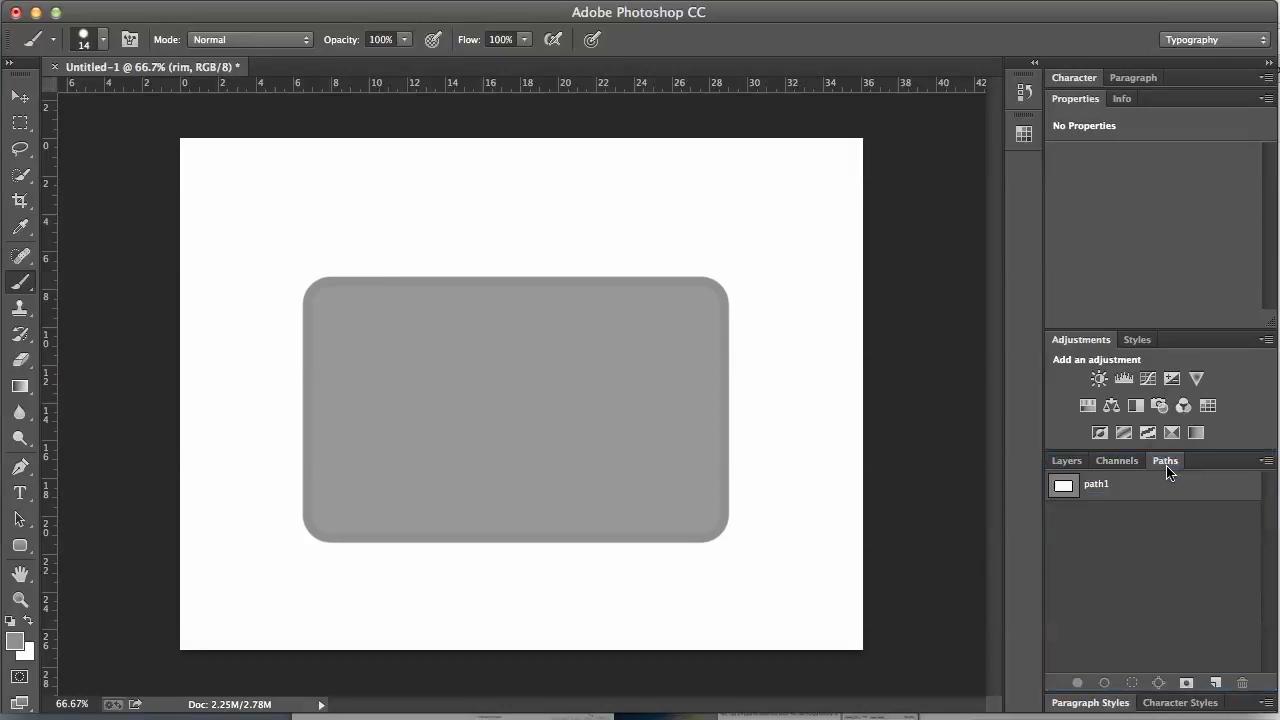
pyautogui.click(1063, 464)
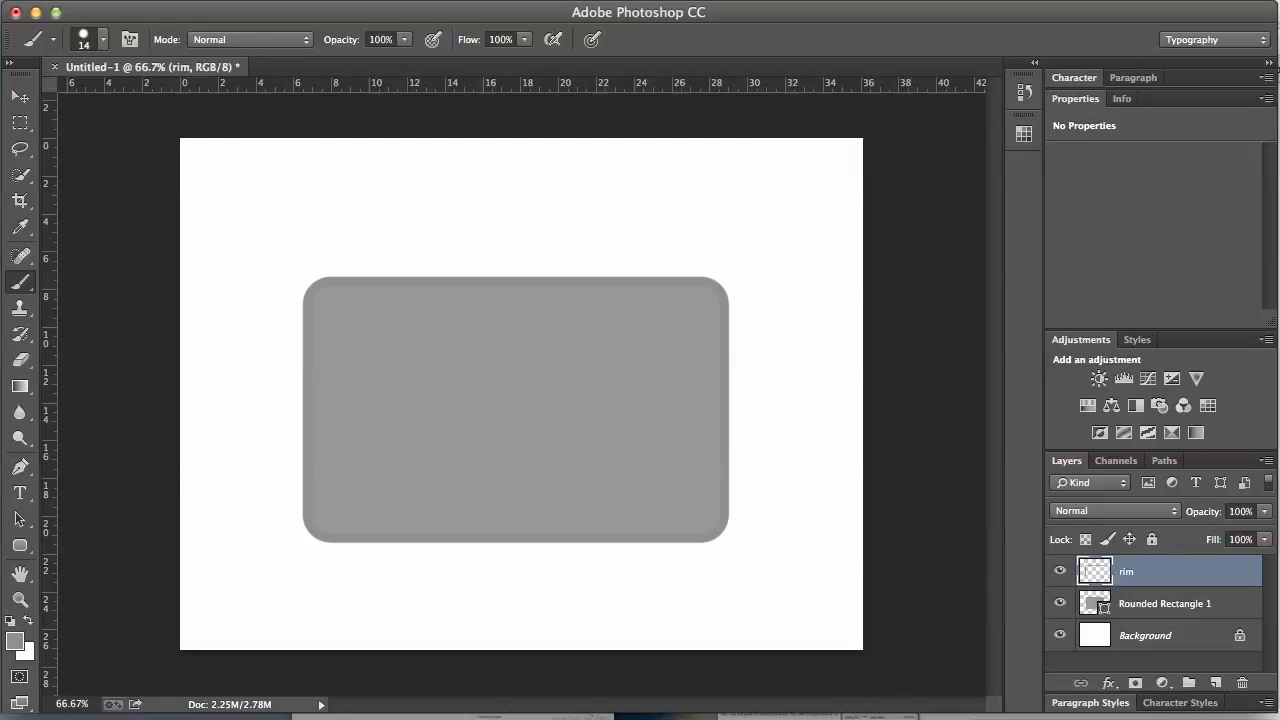
# Step: Apply a default Bevel & Emboss layer style to the rim layer
pyautogui.click(38, 1)
pyautogui.moveTo(80, 33)
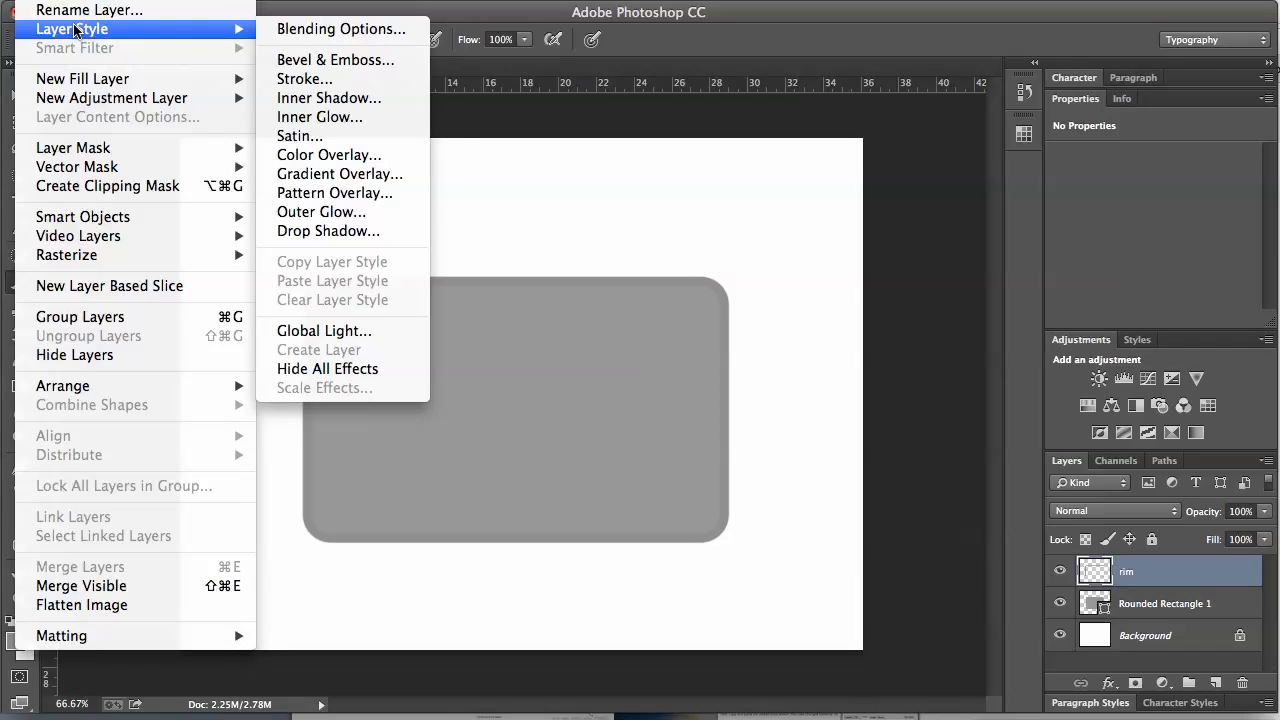
pyautogui.click(349, 62)
pyautogui.moveTo(1032, 220); pyautogui.dragTo(605, 128)
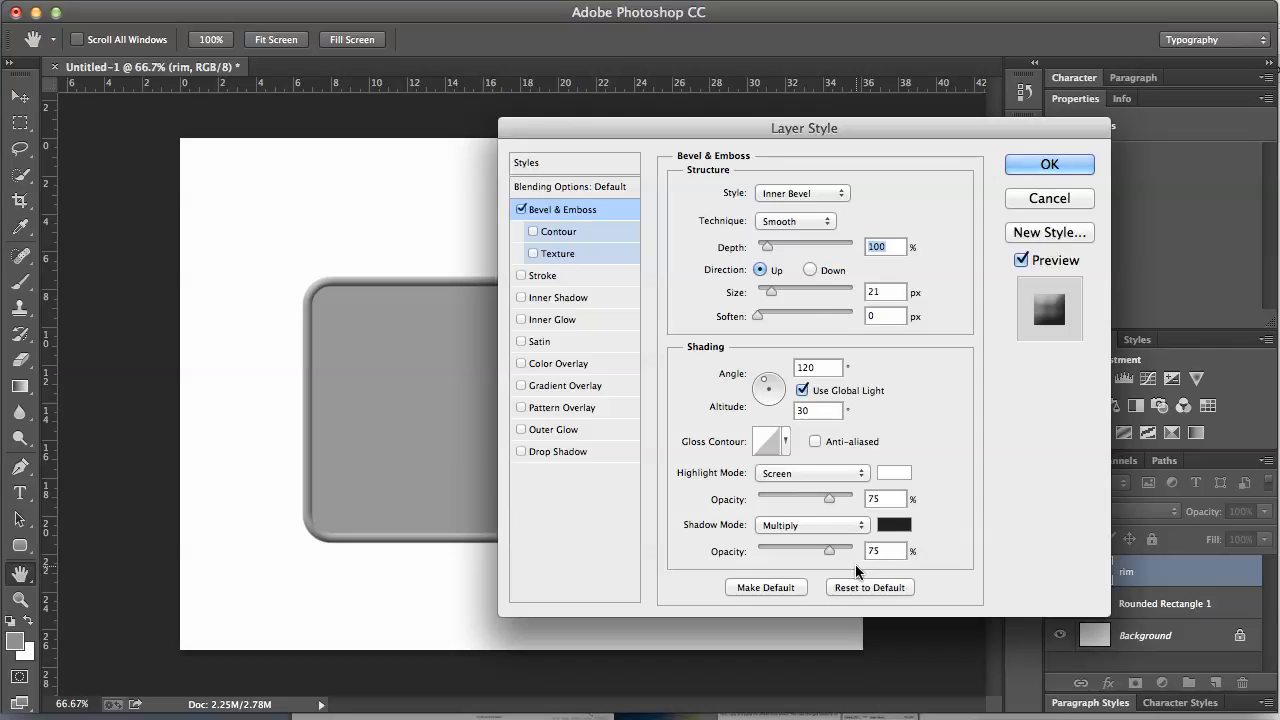
pyautogui.click(1049, 165)
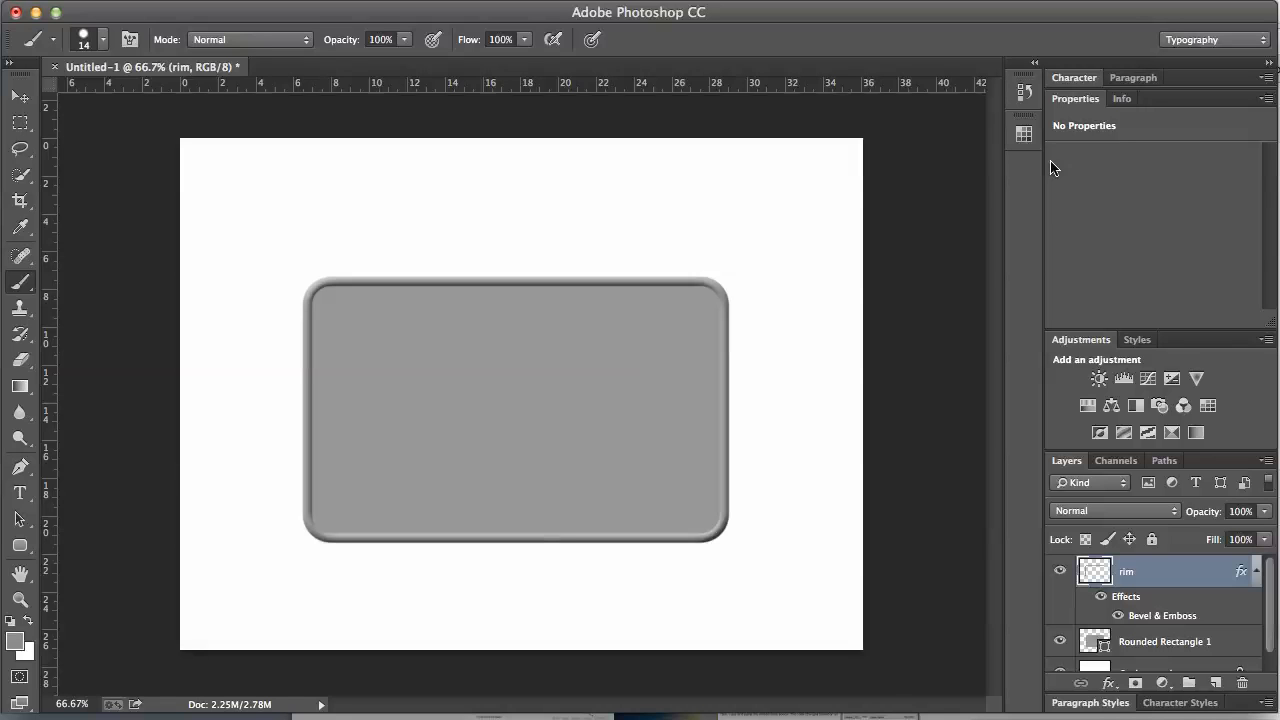
pyautogui.click(1120, 645)
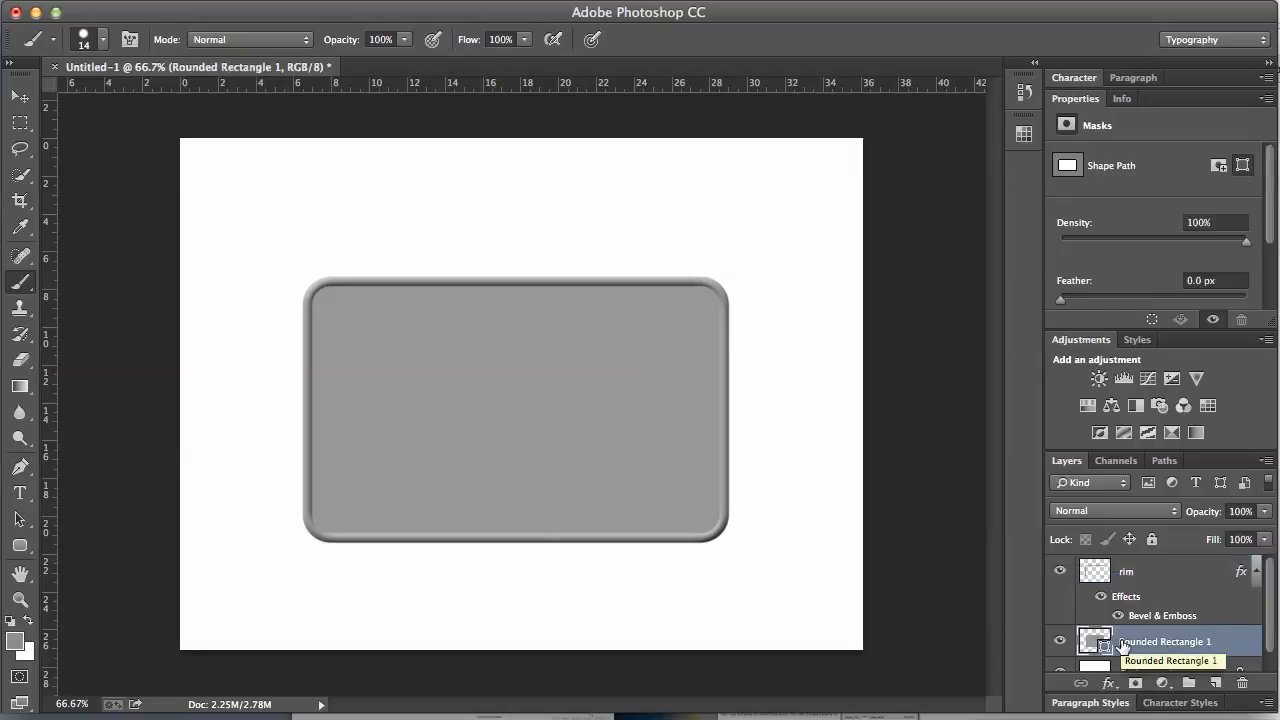
pyautogui.click(23, 548)
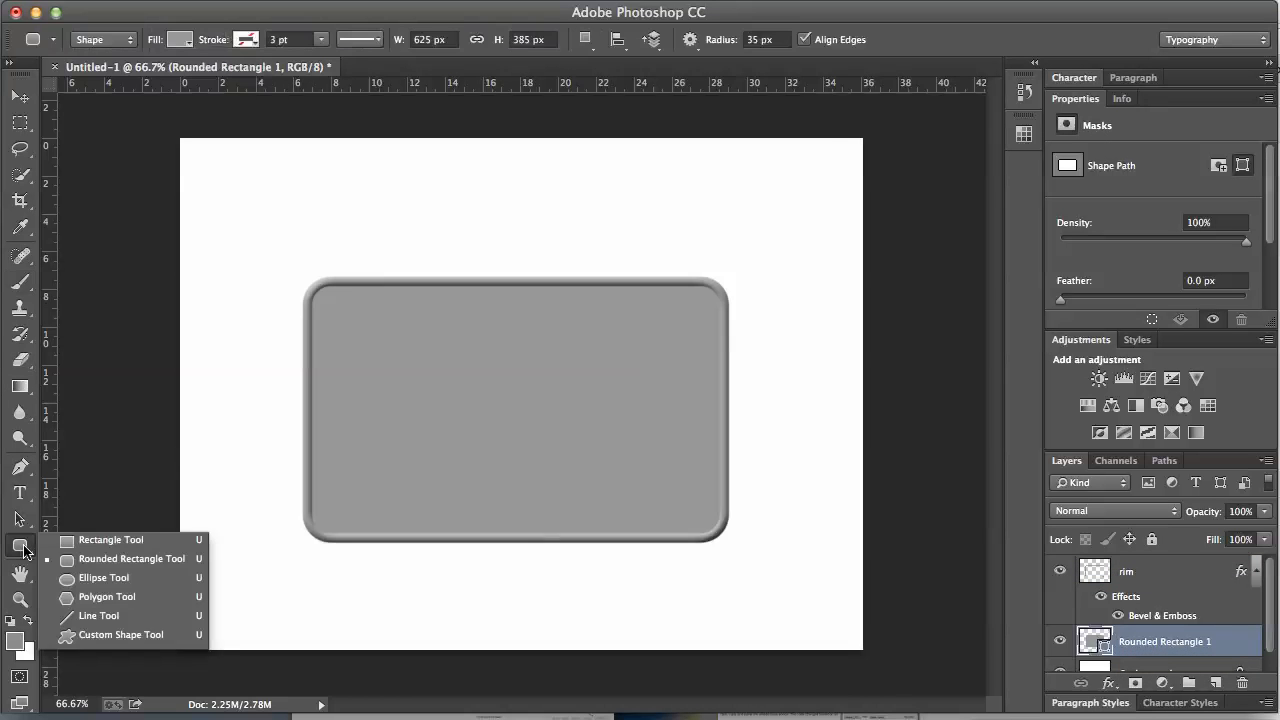
# Step: Subtract a 60 px circle from the tag near its left edge using the Ellipse tool
pyautogui.click(104, 577)
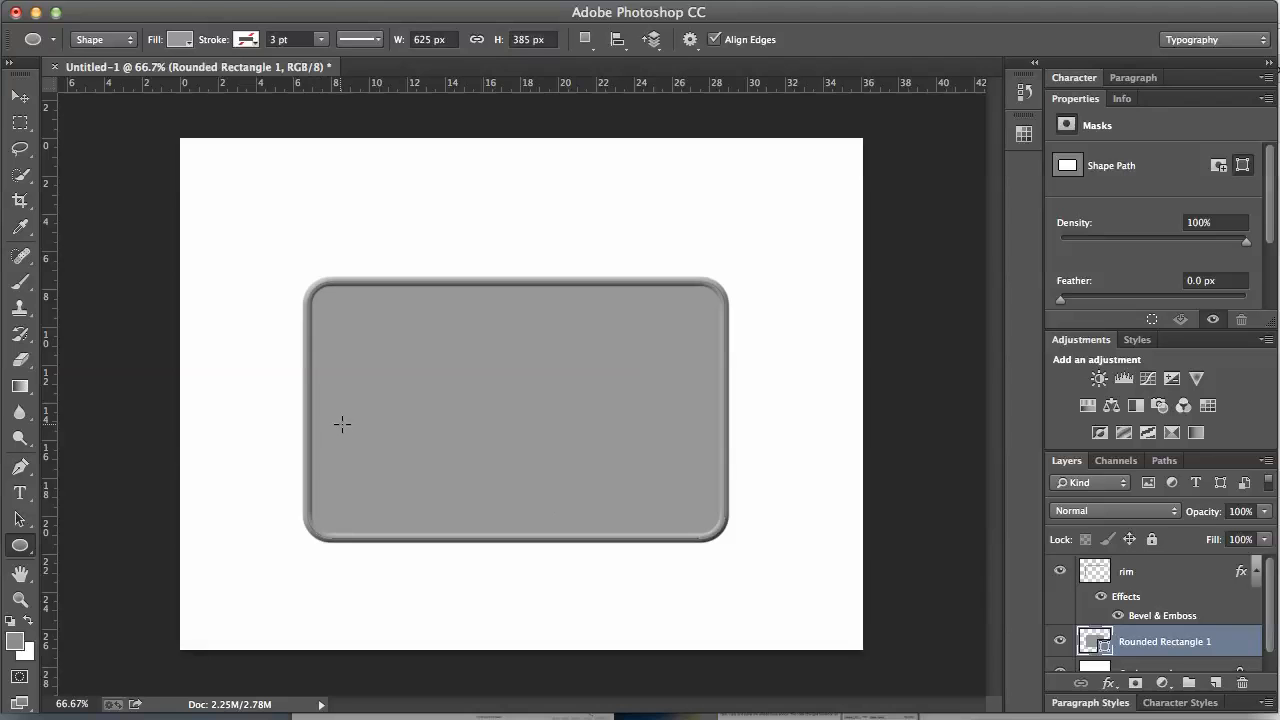
pyautogui.press('alt')
pyautogui.moveTo(344, 421); pyautogui.dragTo(372, 399)
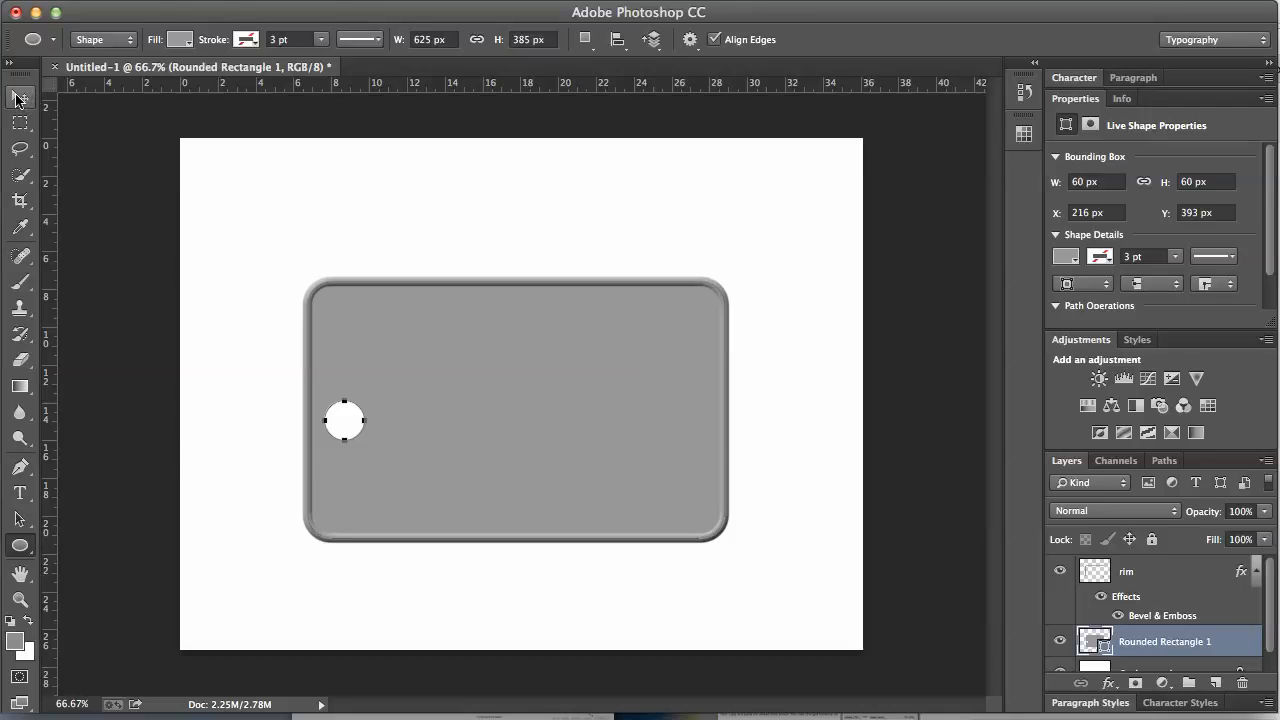
pyautogui.click(19, 98)
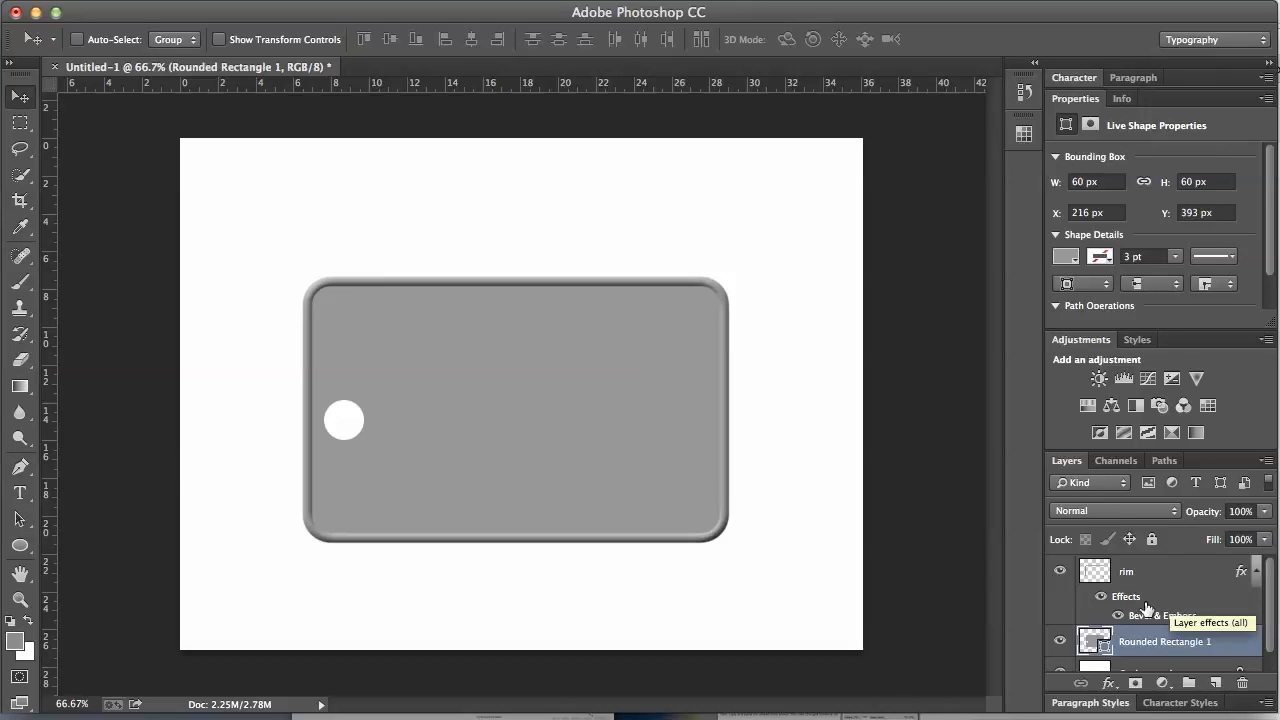
# Step: Copy the rim's bevel onto Rounded Rectangle 1, with Size 10 px and Shadow Opacity 51%
pyautogui.moveTo(1130, 603); pyautogui.dragTo(1147, 642)
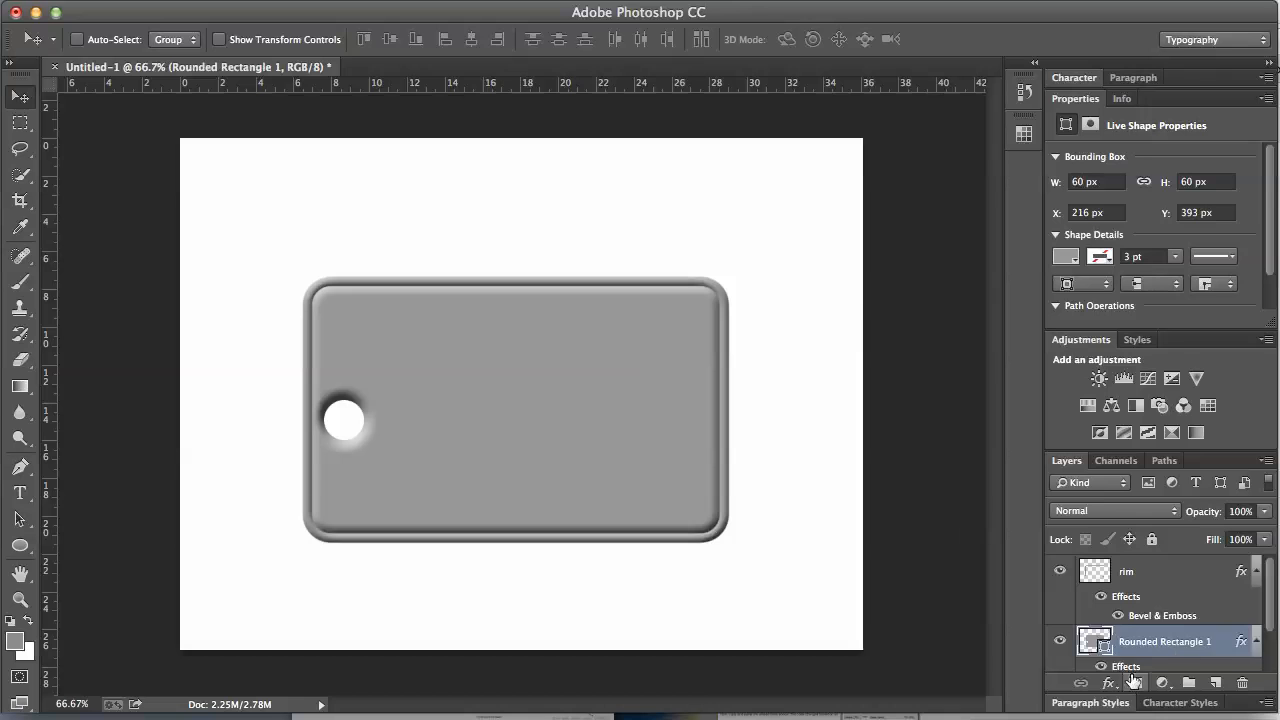
pyautogui.scroll(-2, 1174, 636)
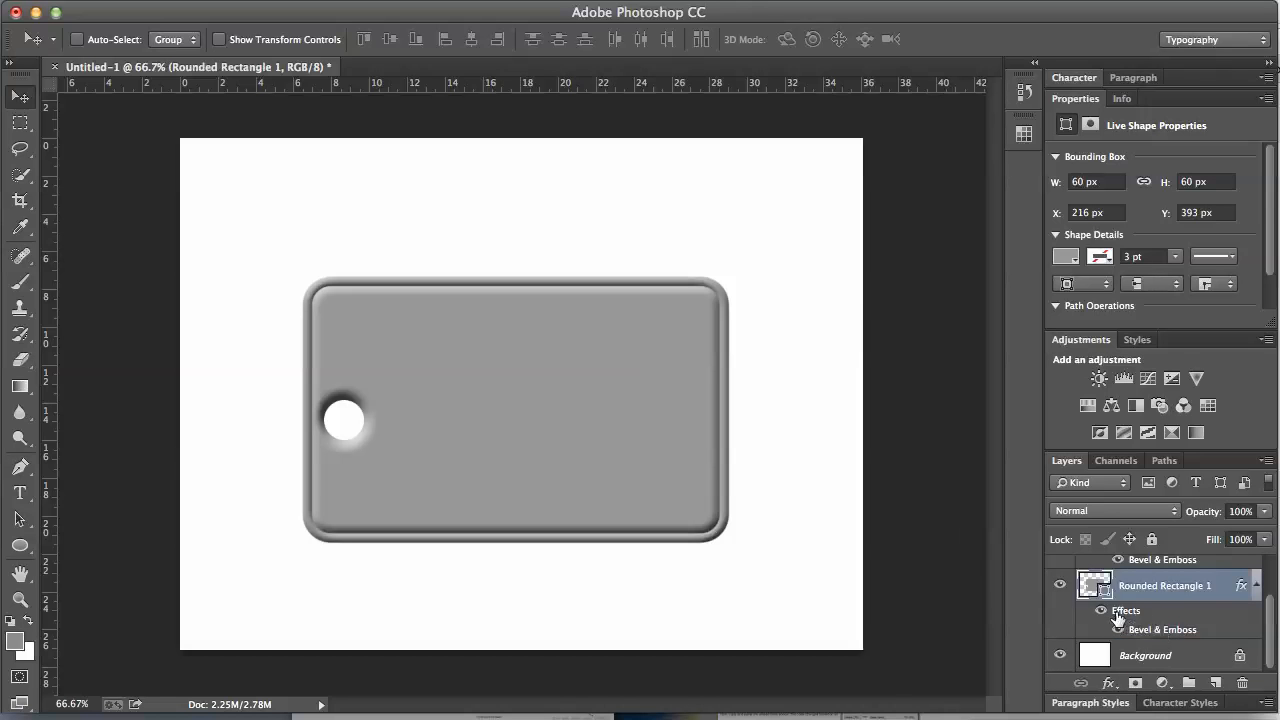
pyautogui.doubleClick(1143, 635)
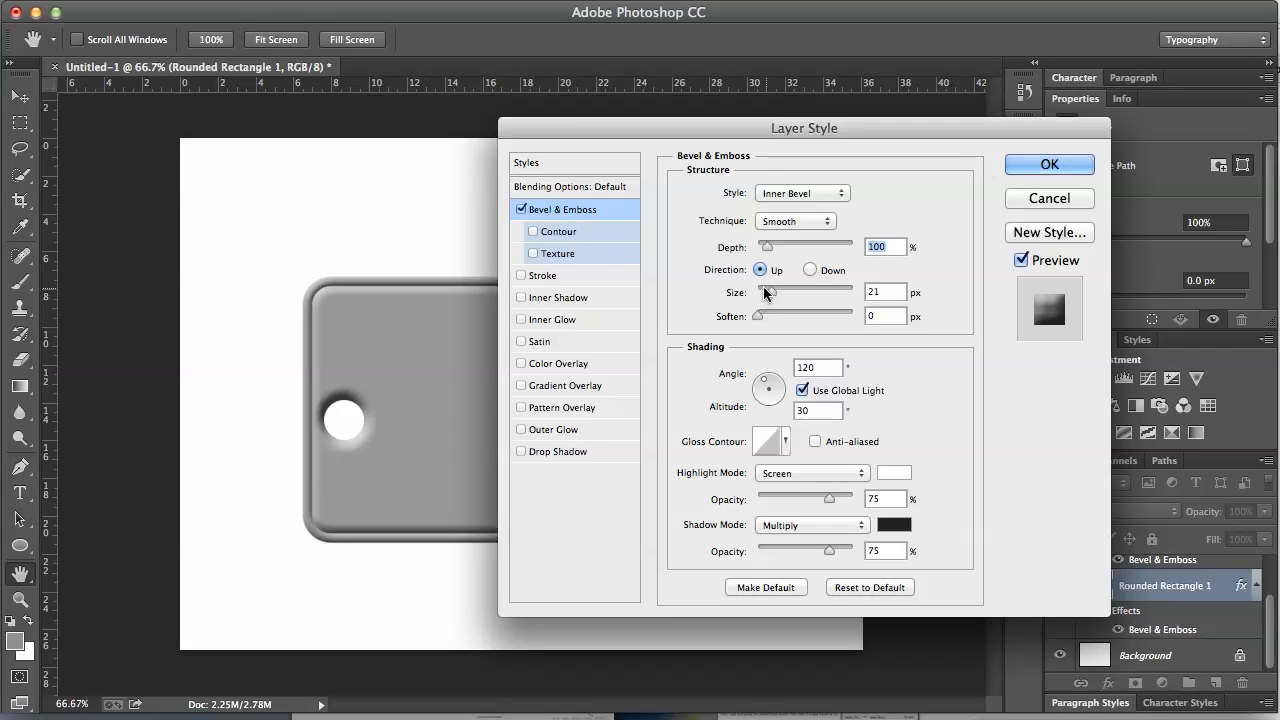
pyautogui.moveTo(772, 296); pyautogui.dragTo(768, 297)
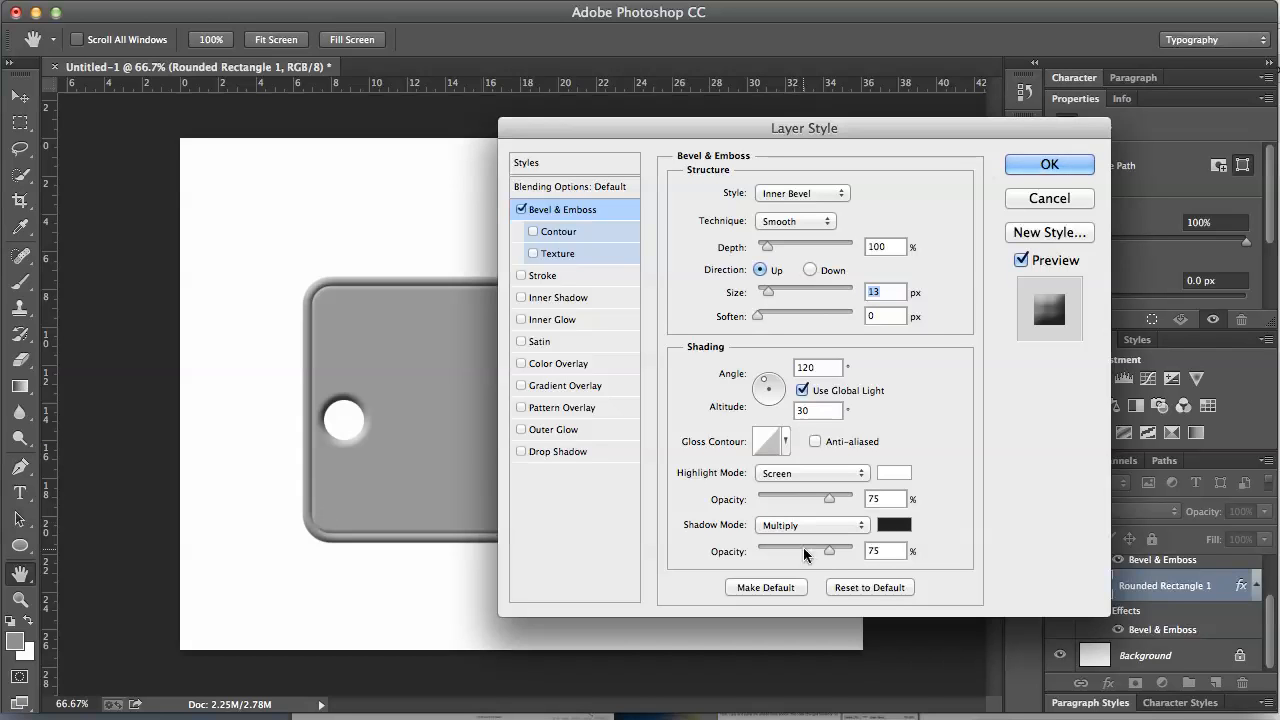
pyautogui.moveTo(830, 549)
pyautogui.mouseDown()
pyautogui.moveTo(788, 549)
pyautogui.moveTo(805, 548)
pyautogui.mouseUp()
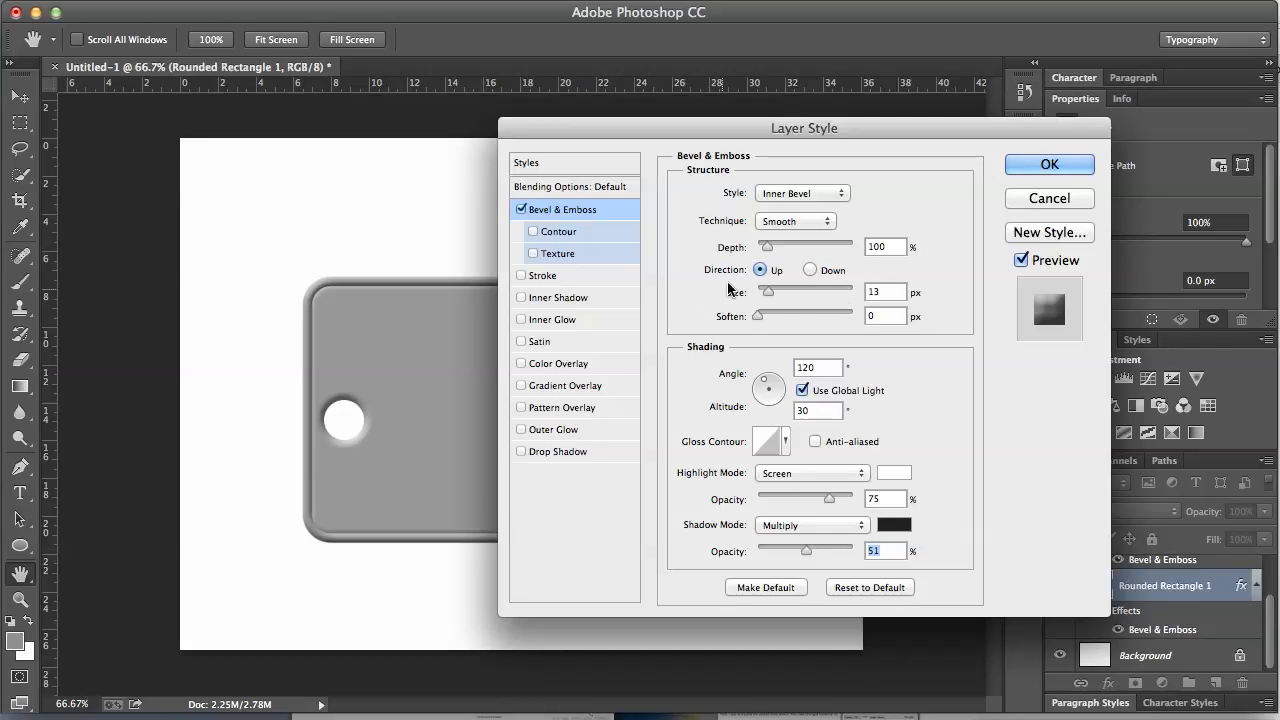
pyautogui.moveTo(768, 298); pyautogui.dragTo(767, 298)
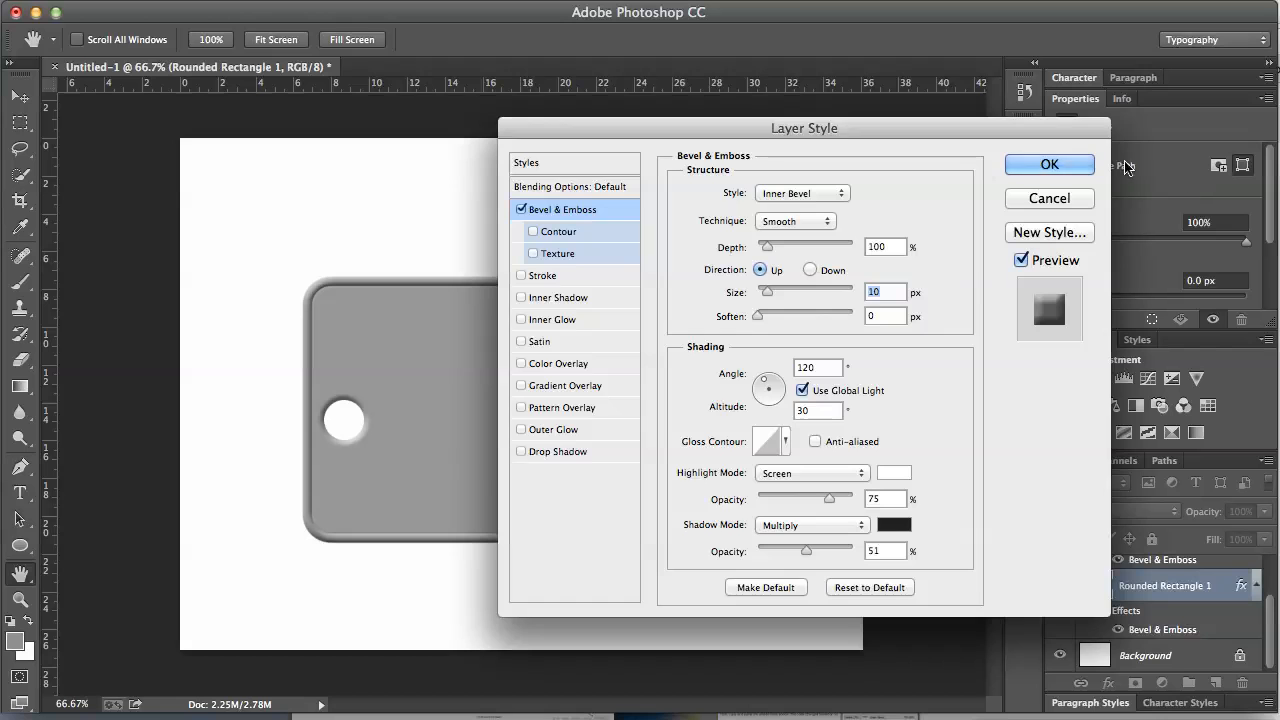
pyautogui.click(1067, 162)
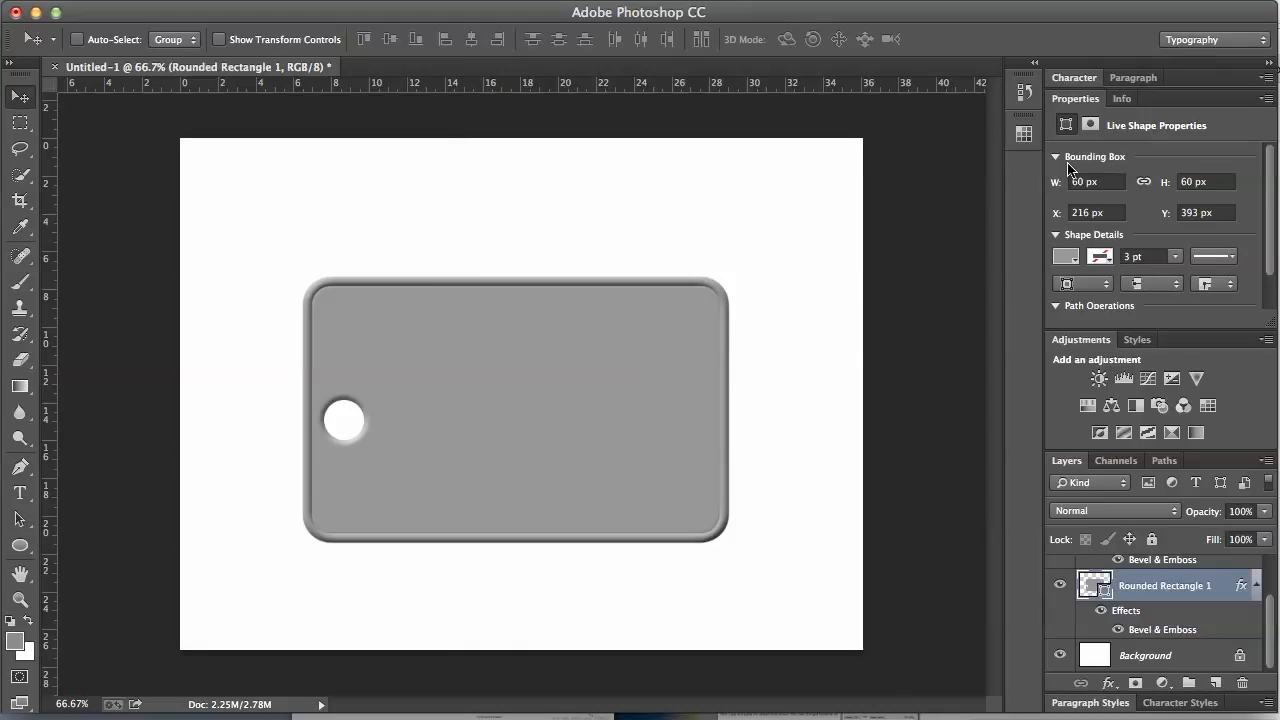
pyautogui.click(1254, 589)
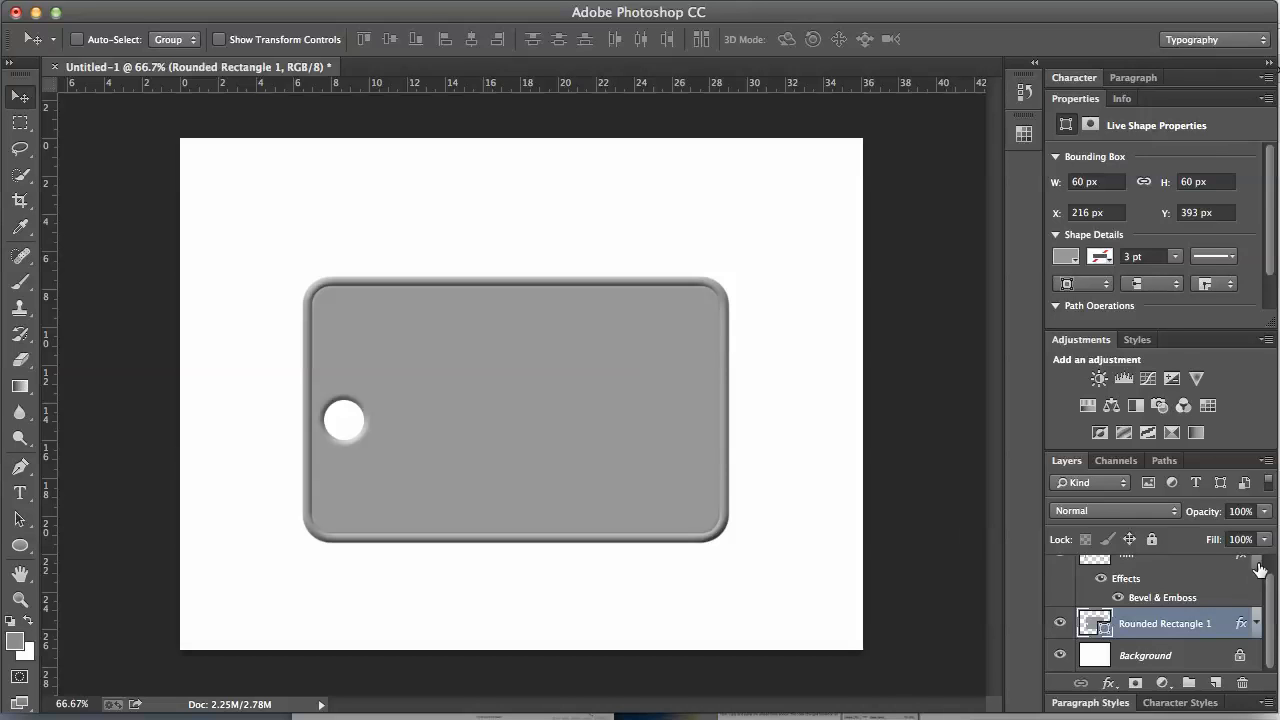
pyautogui.click(1258, 570)
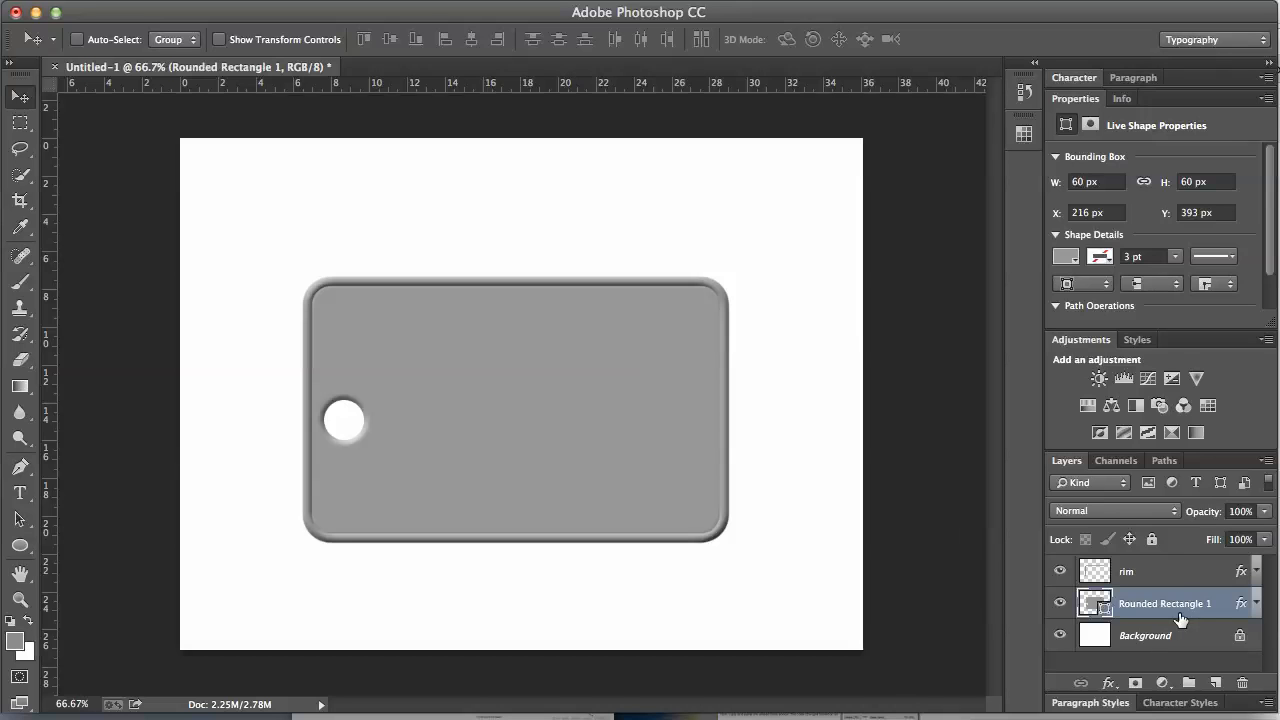
# Step: Select the rim layer, hide the white Background, and switch to the Type tool (Myriad Pro Regular, 147 pt)
pyautogui.click(1152, 574)
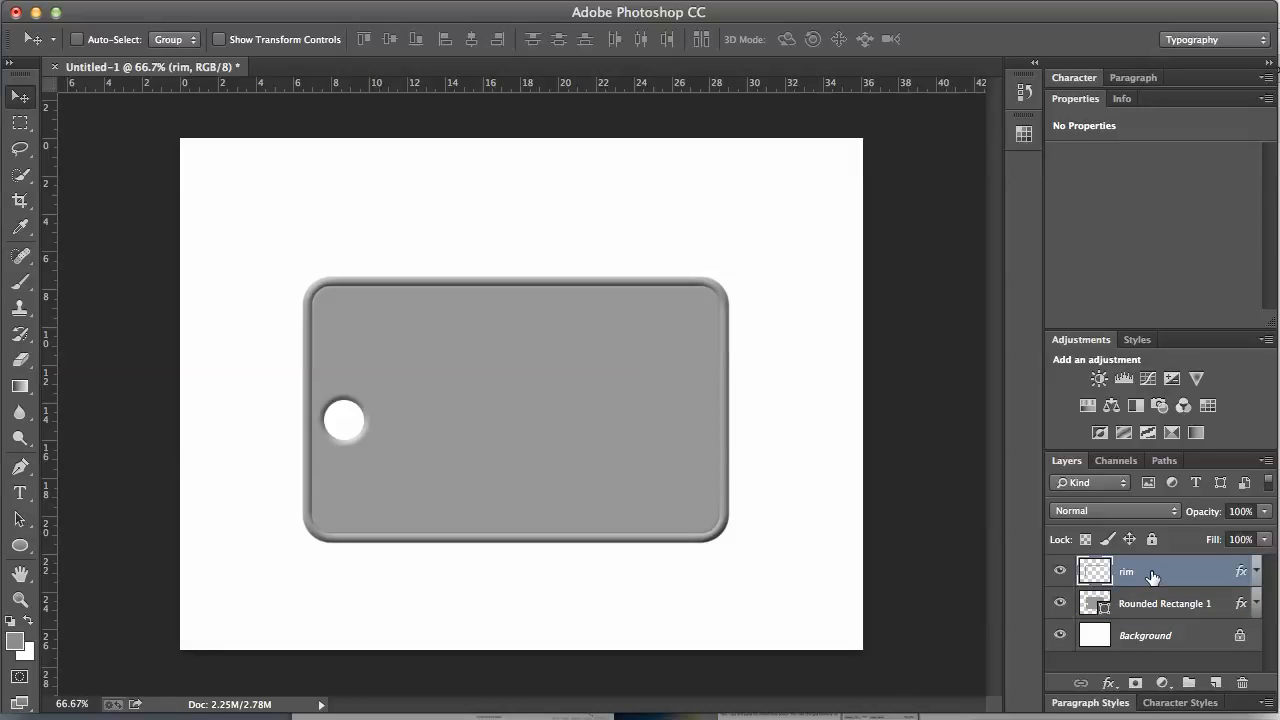
pyautogui.click(1060, 637)
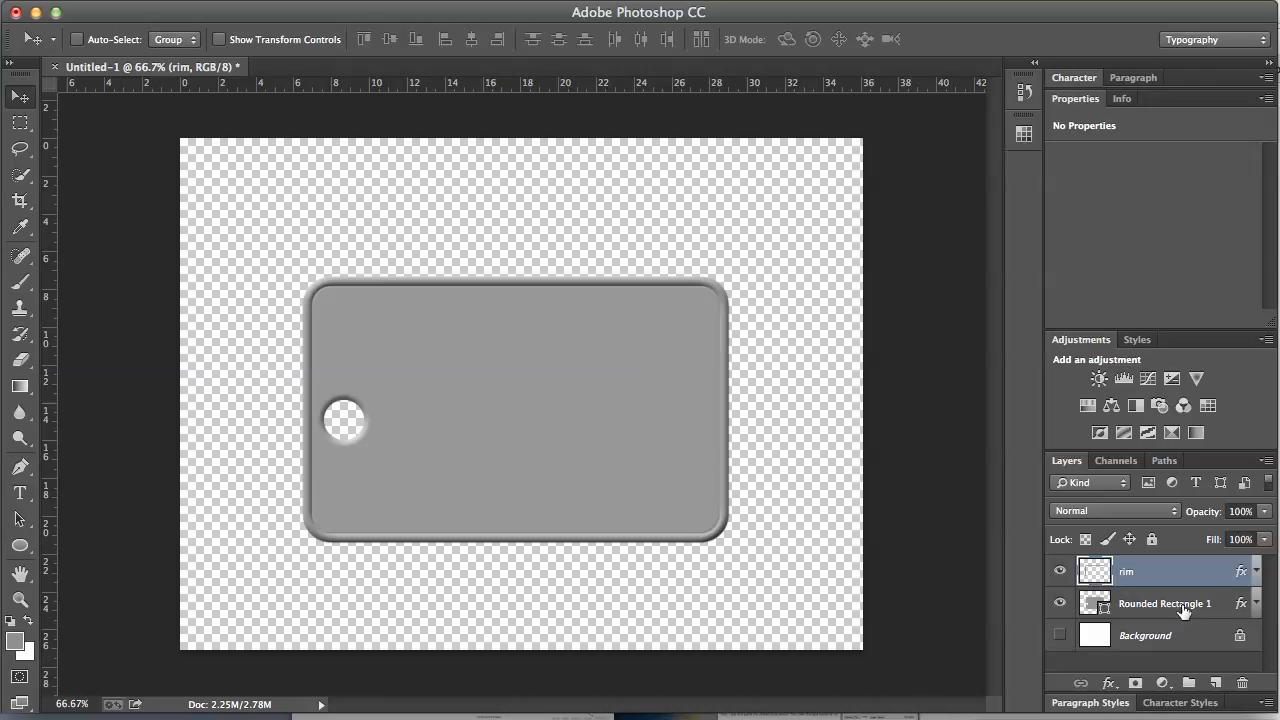
pyautogui.click(28, 497)
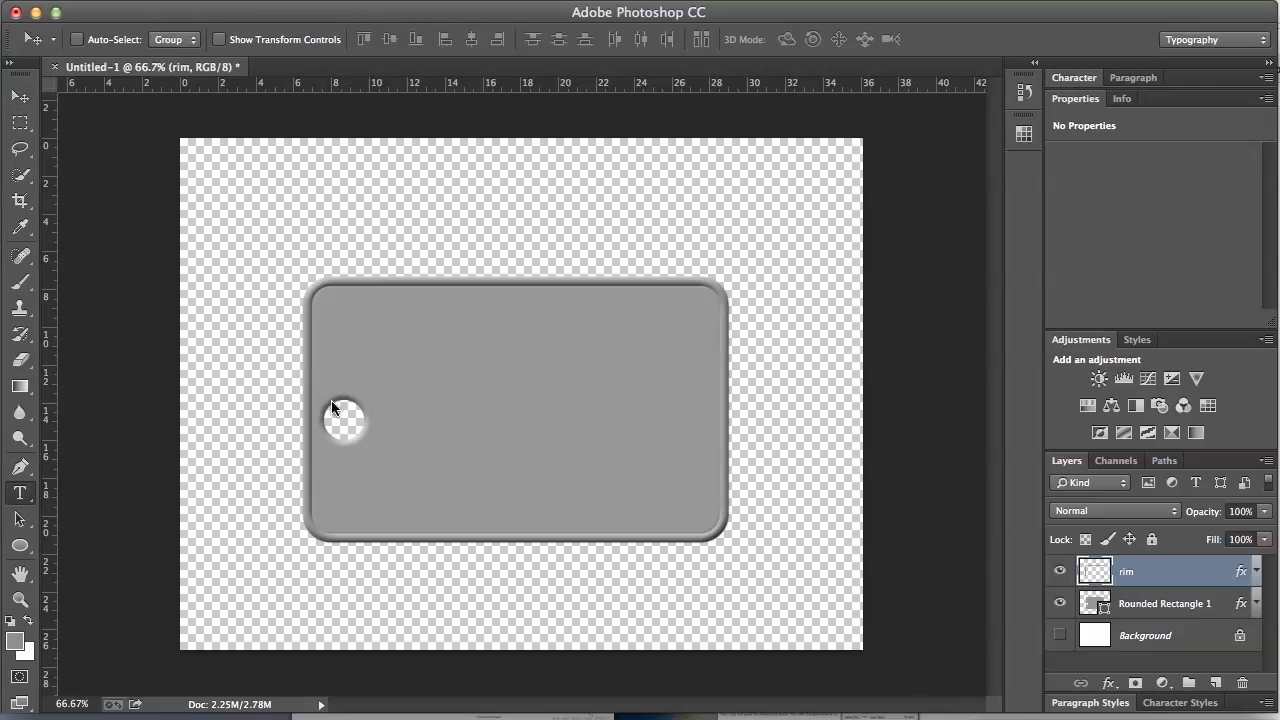
# Step: Type a person's name on the tag, shrink it to 87 pt, and add a phone number below
pyautogui.click(408, 373)
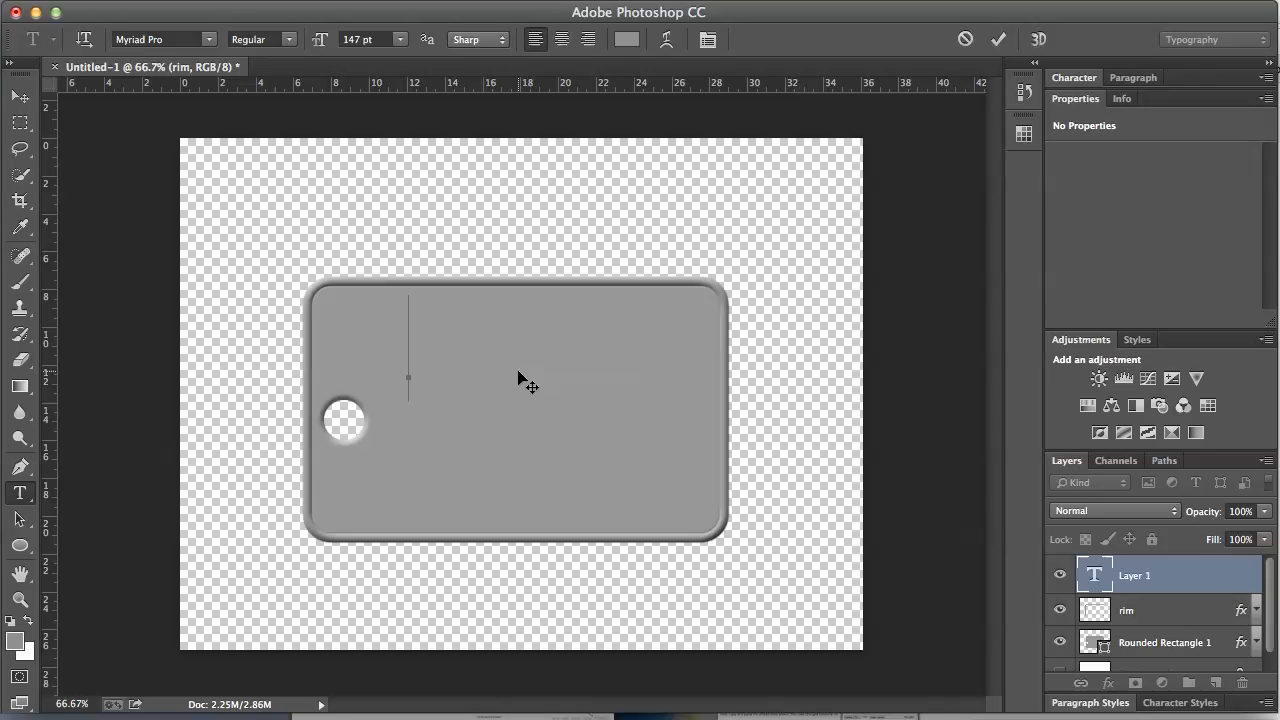
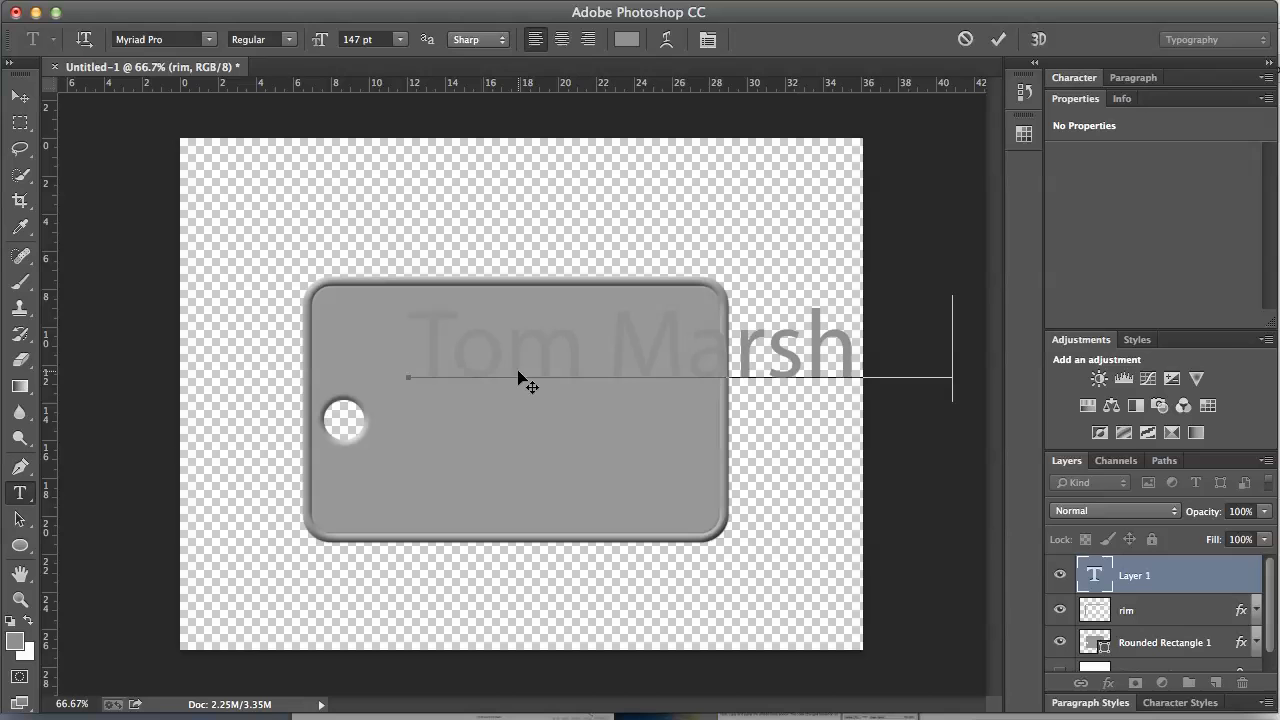
pyautogui.press('super')
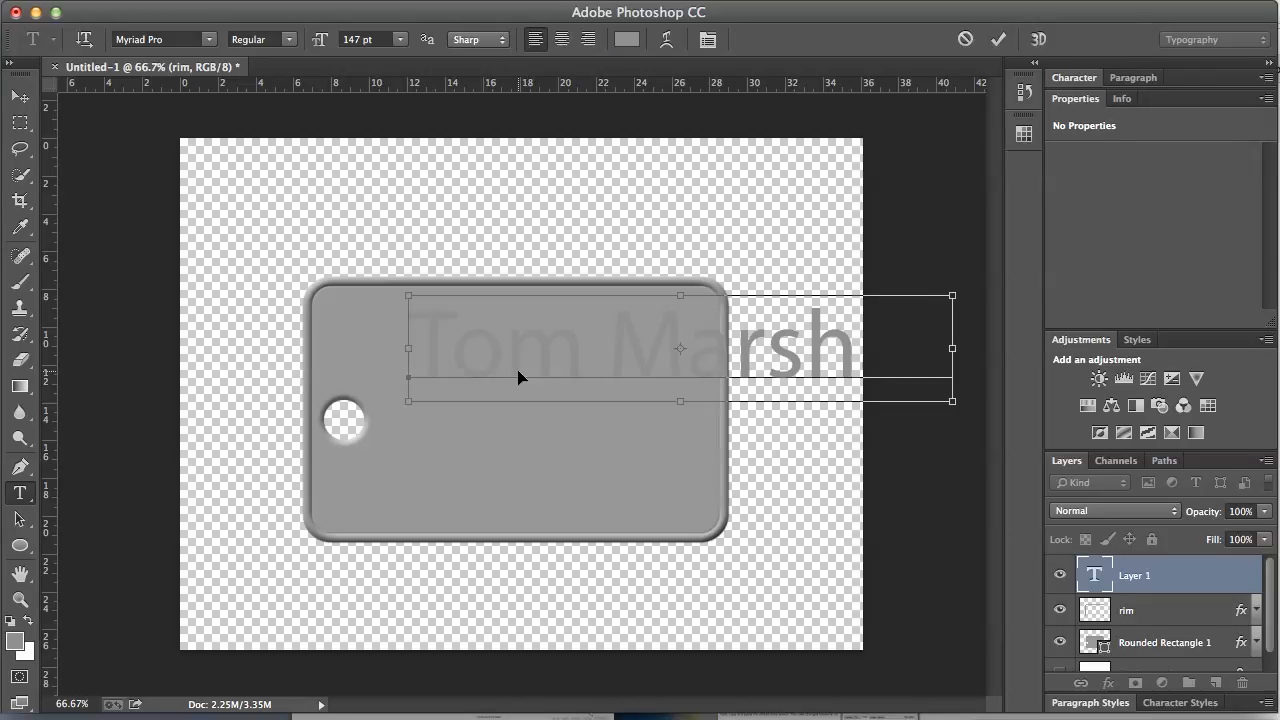
pyautogui.press('super+a')
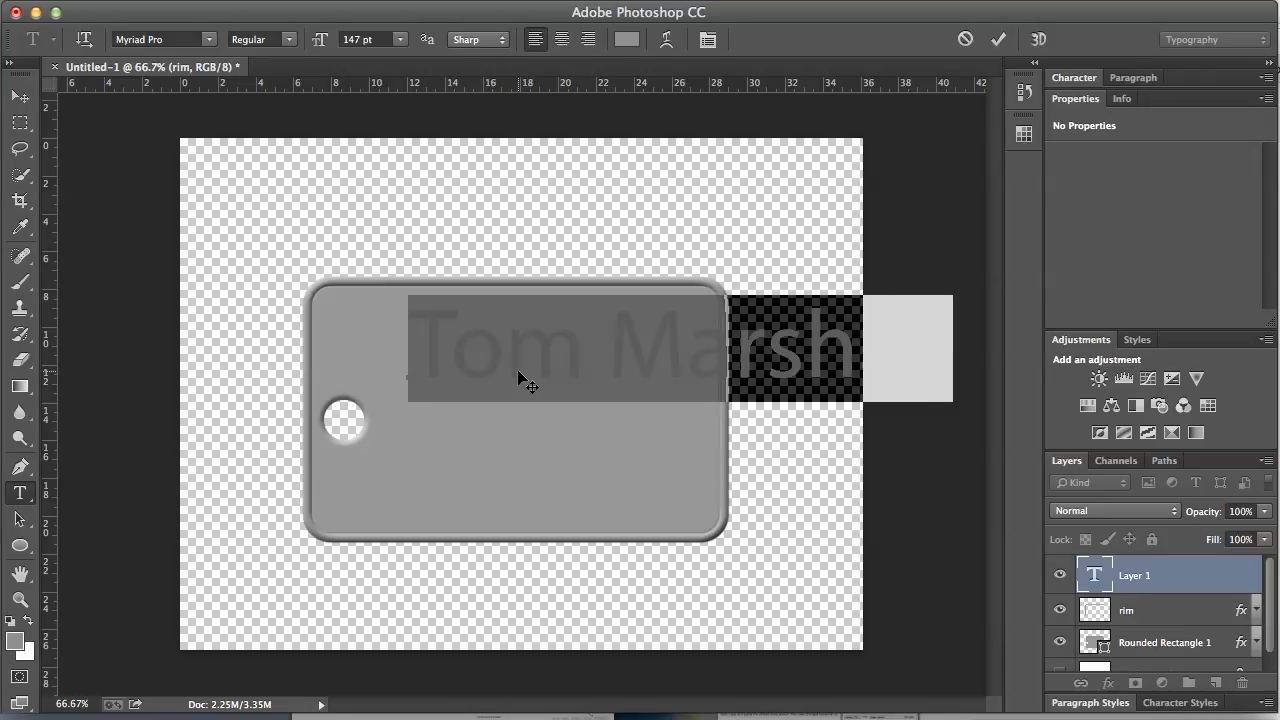
pyautogui.press('super')
pyautogui.press('super+shift+comma')
pyautogui.press('super+shift+comma')
pyautogui.press('super+shift+comma')
pyautogui.press('super+shift+comma')
pyautogui.press('super+shift+comma')
pyautogui.press('super+shift+comma')
pyautogui.press('super+shift+comma')
pyautogui.press('super+shift+comma')
pyautogui.press('super+shift+comma')
pyautogui.press('super+shift+comma')
pyautogui.press('super+shift+comma')
pyautogui.press('super+shift+comma')
pyautogui.press('super+shift+comma')
pyautogui.press('super+shift+comma')
pyautogui.press('super+shift+comma')
pyautogui.press('super+shift+comma')
pyautogui.press('super+shift+comma')
pyautogui.press('super+shift+comma')
pyautogui.press('super+shift+comma')
pyautogui.press('super+shift+comma')
pyautogui.press('super+shift+comma')
pyautogui.press('super+shift+comma')
pyautogui.press('super+shift+comma')
pyautogui.press('super+shift+comma')
pyautogui.press('super+shift+comma')
pyautogui.press('super+shift+comma')
pyautogui.press('super+shift+comma')
pyautogui.press('super+shift+comma')
pyautogui.press('super+shift+comma')
pyautogui.press('super+shift+comma')
pyautogui.press('super+shift+comma')
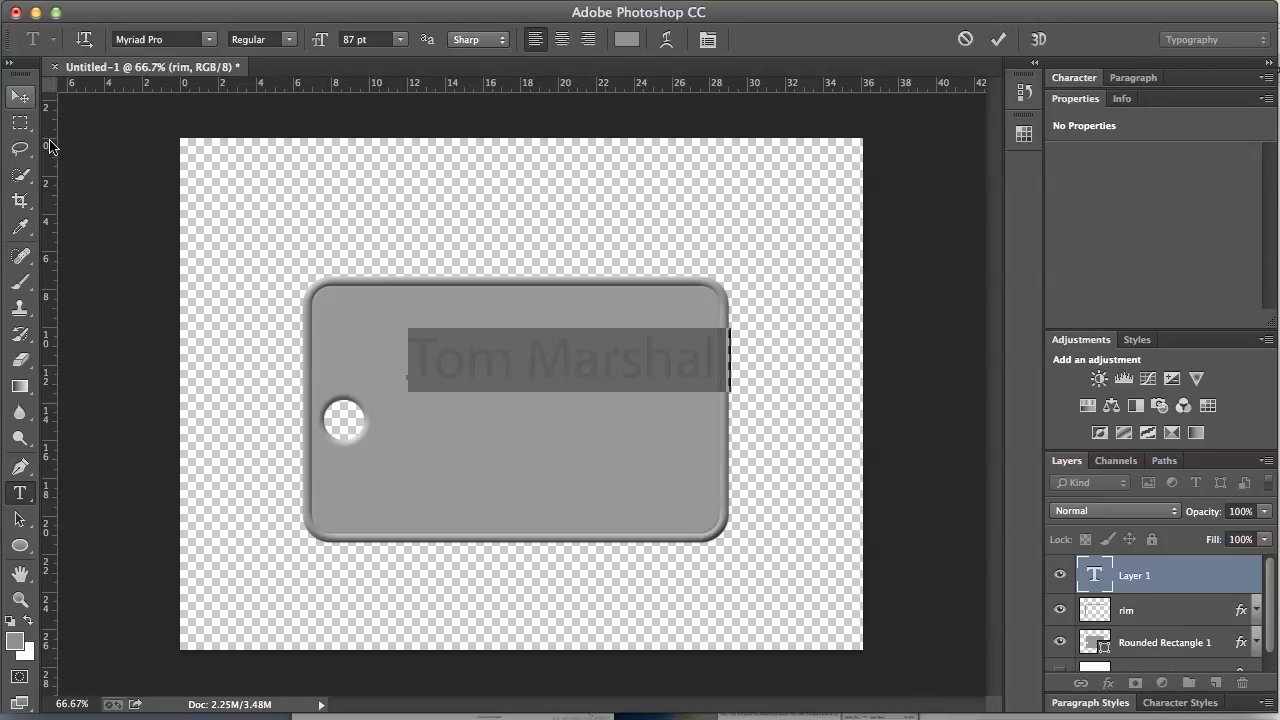
pyautogui.moveTo(528, 366); pyautogui.dragTo(498, 362)
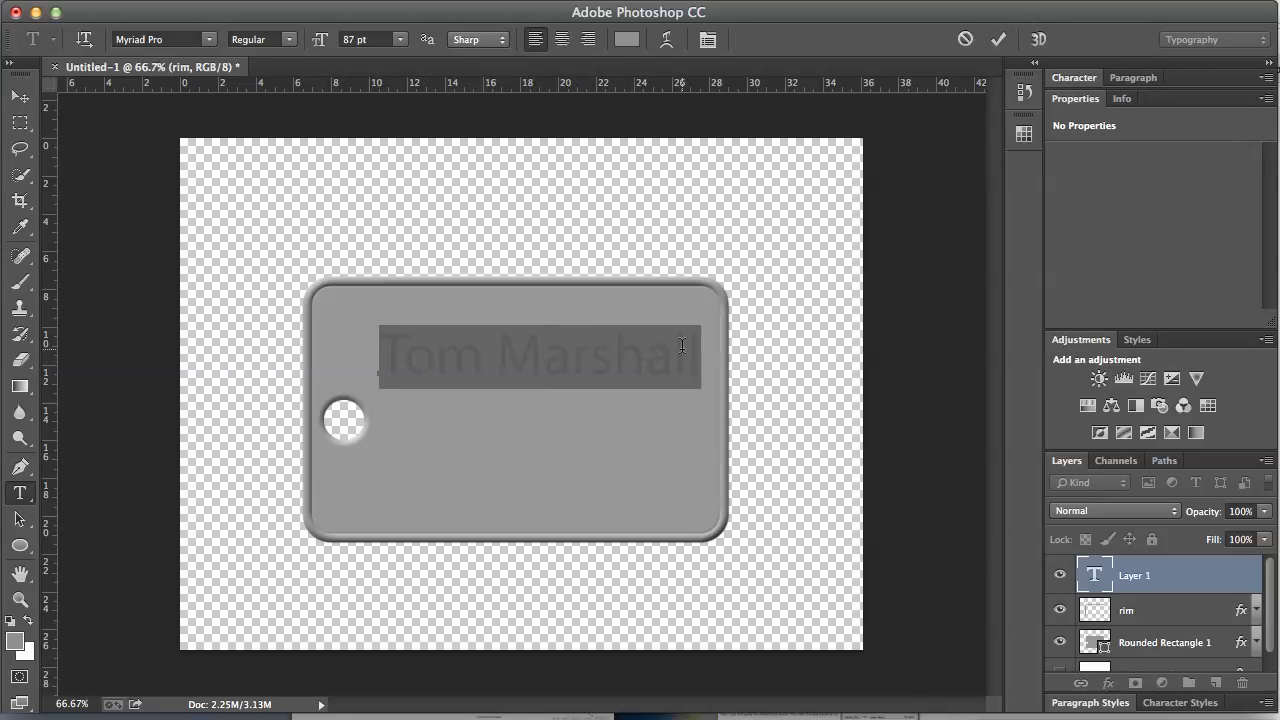
pyautogui.click(692, 372)
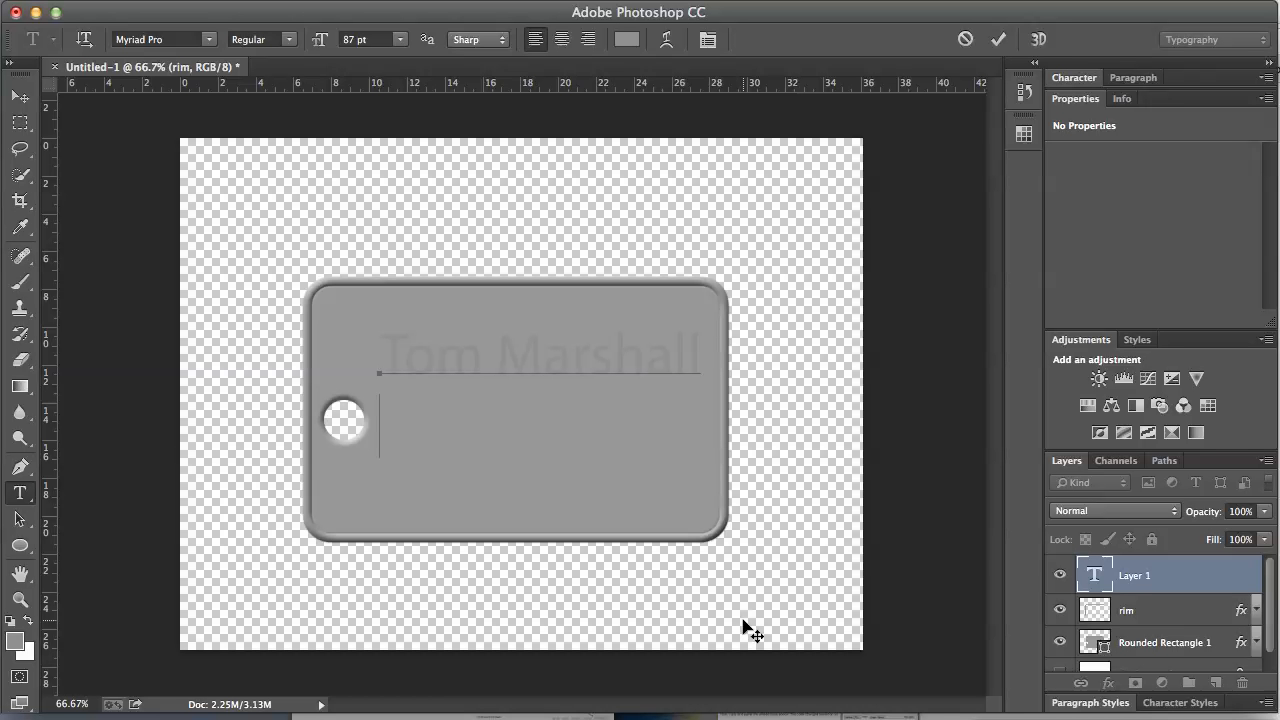
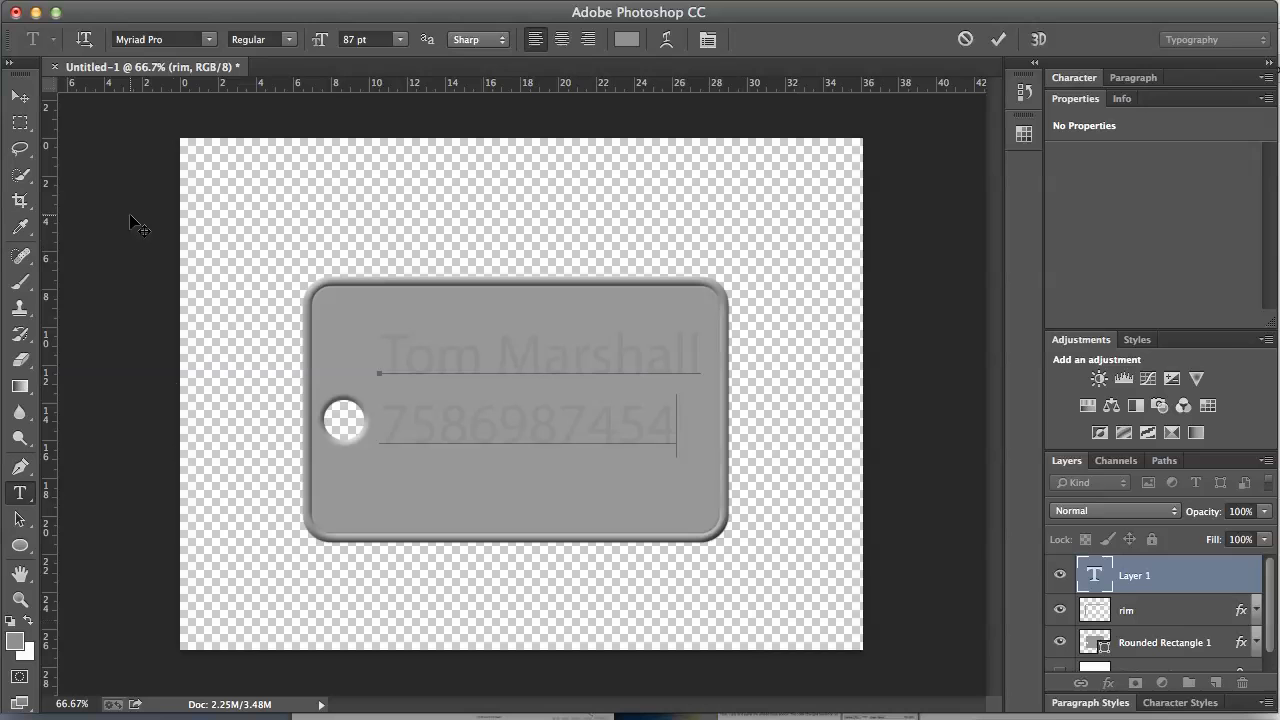
# Step: Commit the text, nudge it down on the tag, and copy the rim's bevel effect onto it
pyautogui.click(20, 95)
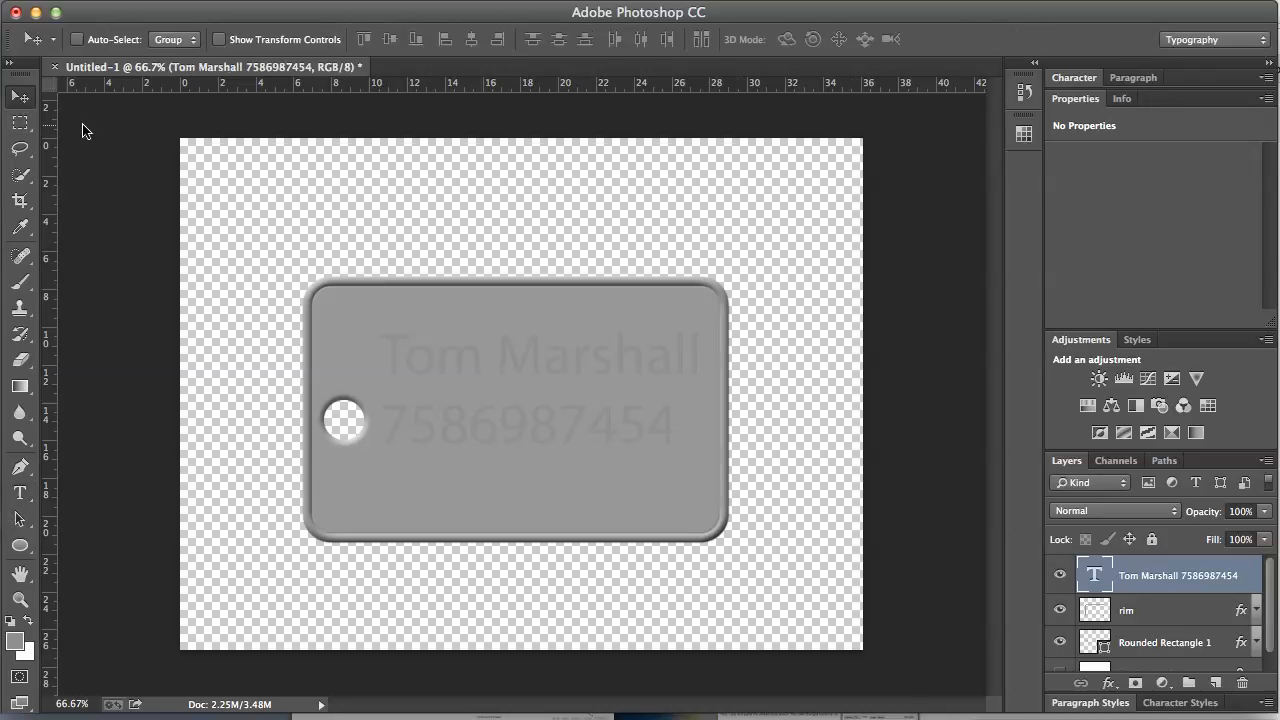
pyautogui.moveTo(443, 371); pyautogui.dragTo(449, 388)
pyautogui.moveTo(1247, 620); pyautogui.dragTo(1244, 586)
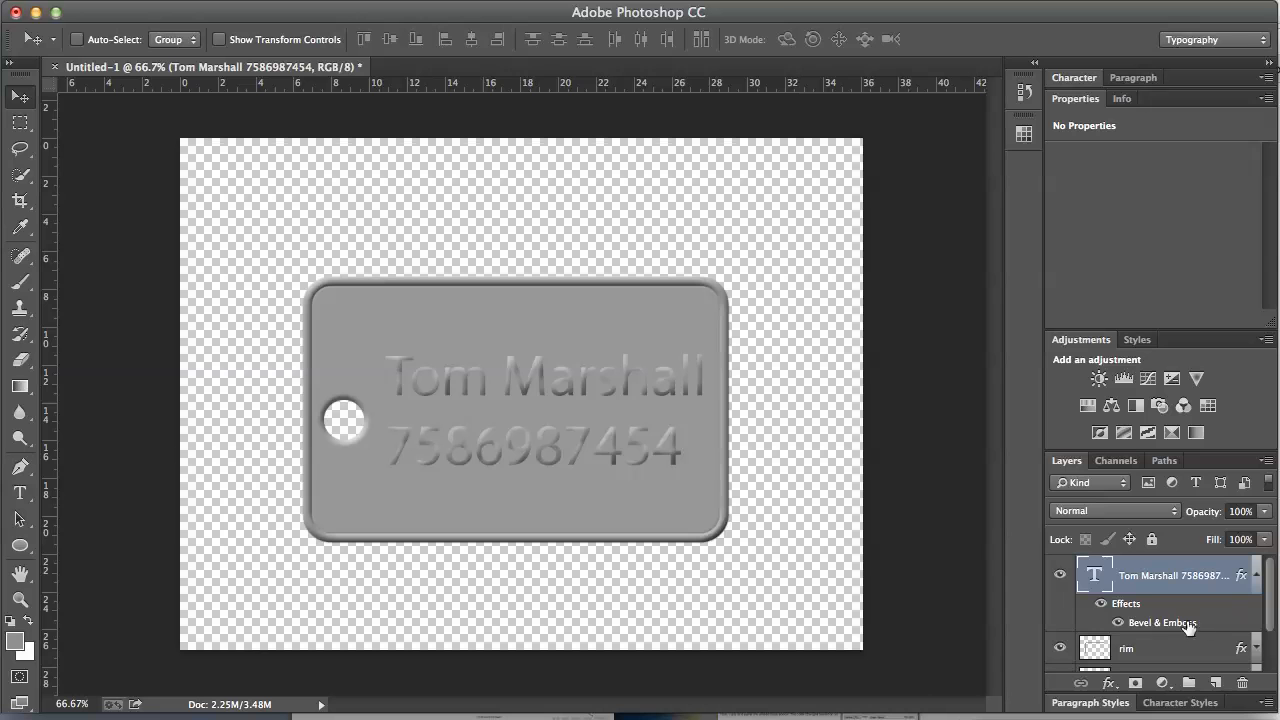
# Step: Set the text's Bevel & Emboss to direction Down, depth 115%, size 6 px
pyautogui.doubleClick(1157, 627)
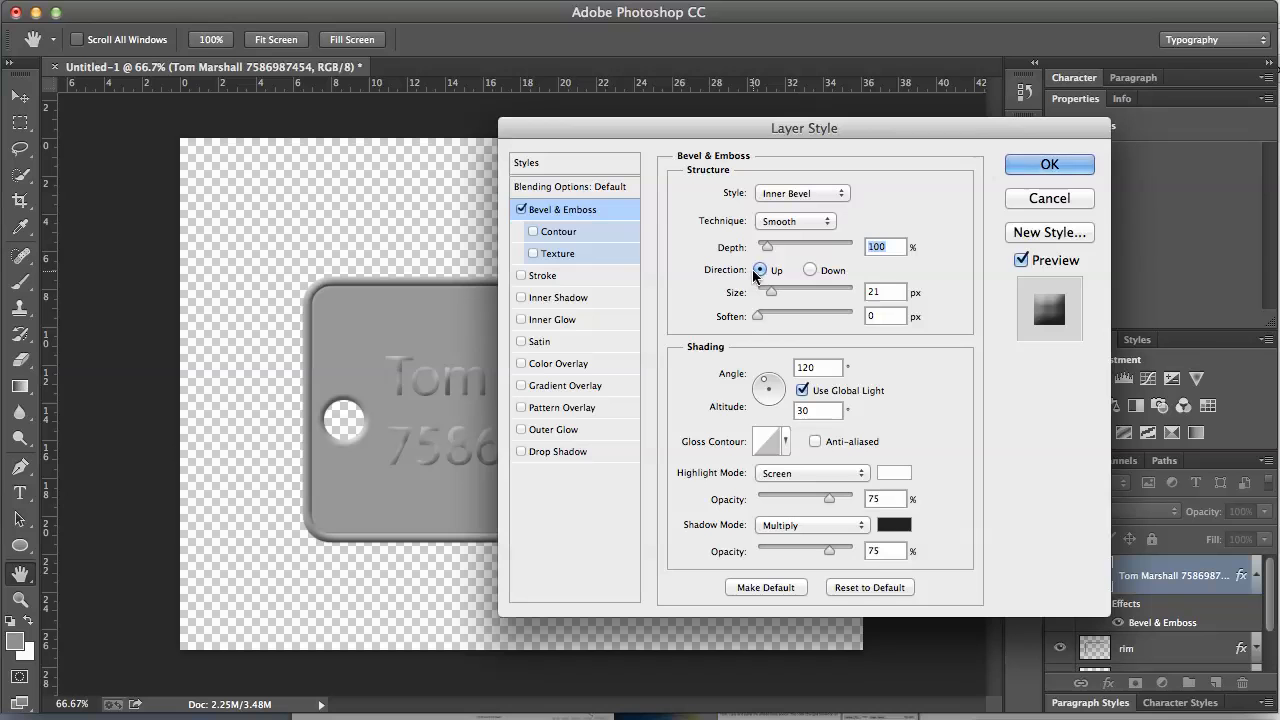
pyautogui.click(811, 269)
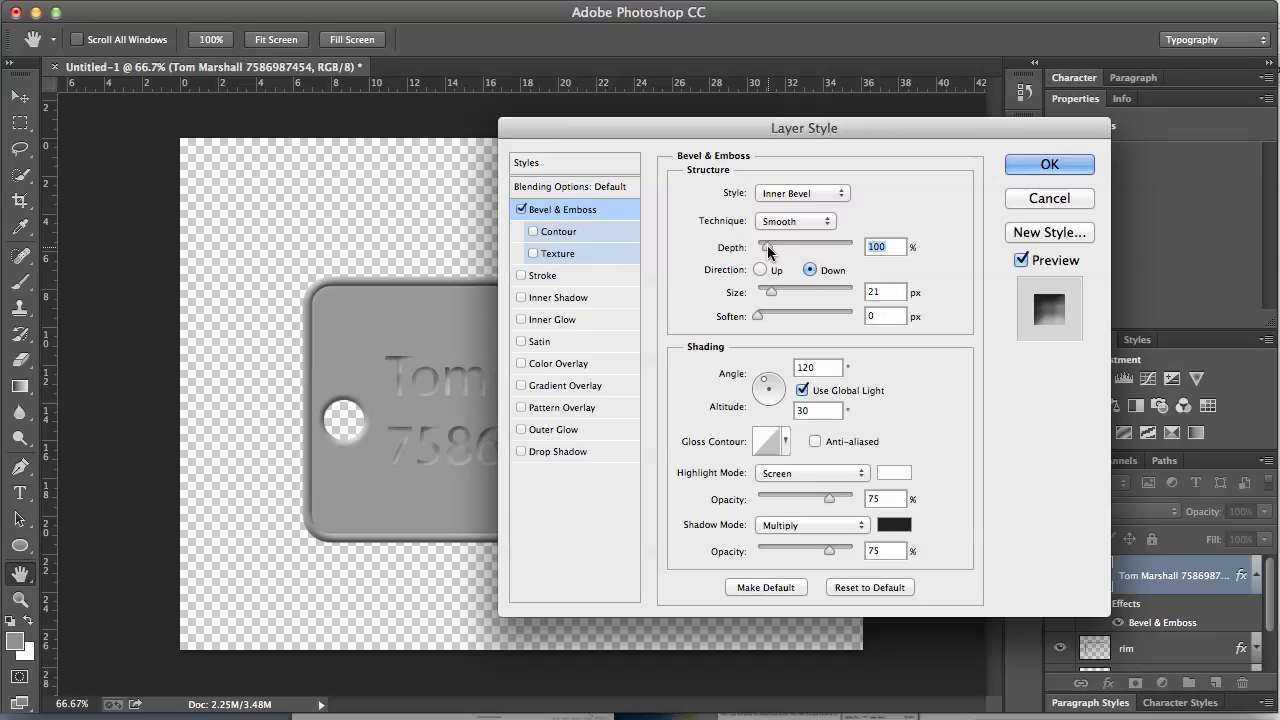
pyautogui.moveTo(766, 246); pyautogui.dragTo(768, 249)
pyautogui.moveTo(772, 297); pyautogui.dragTo(770, 298)
pyautogui.moveTo(770, 297); pyautogui.dragTo(763, 297)
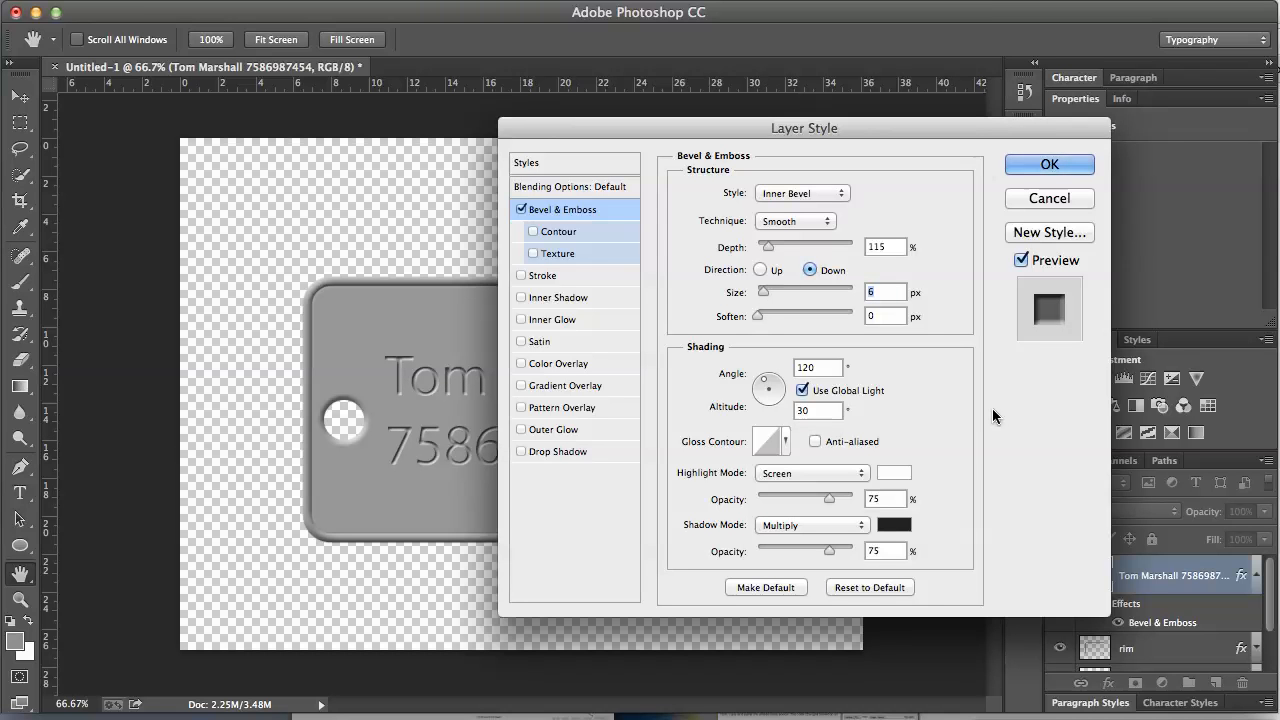
pyautogui.click(1049, 164)
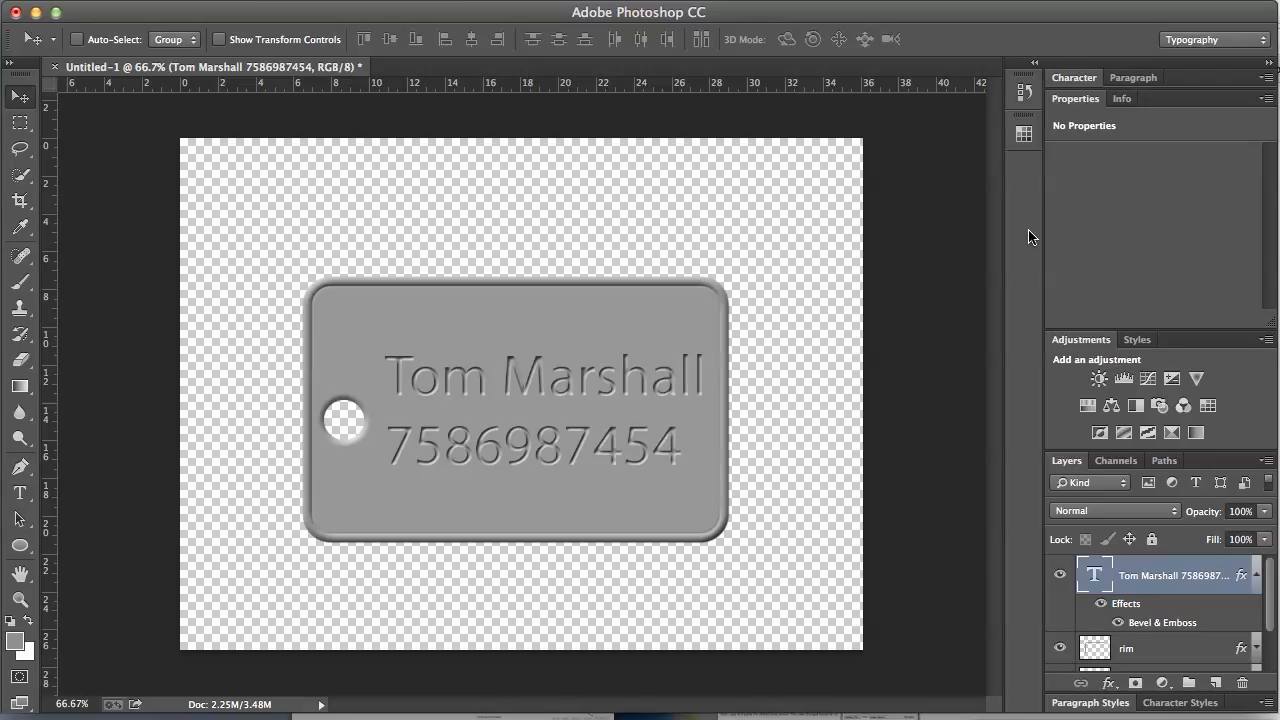
pyautogui.click(1254, 578)
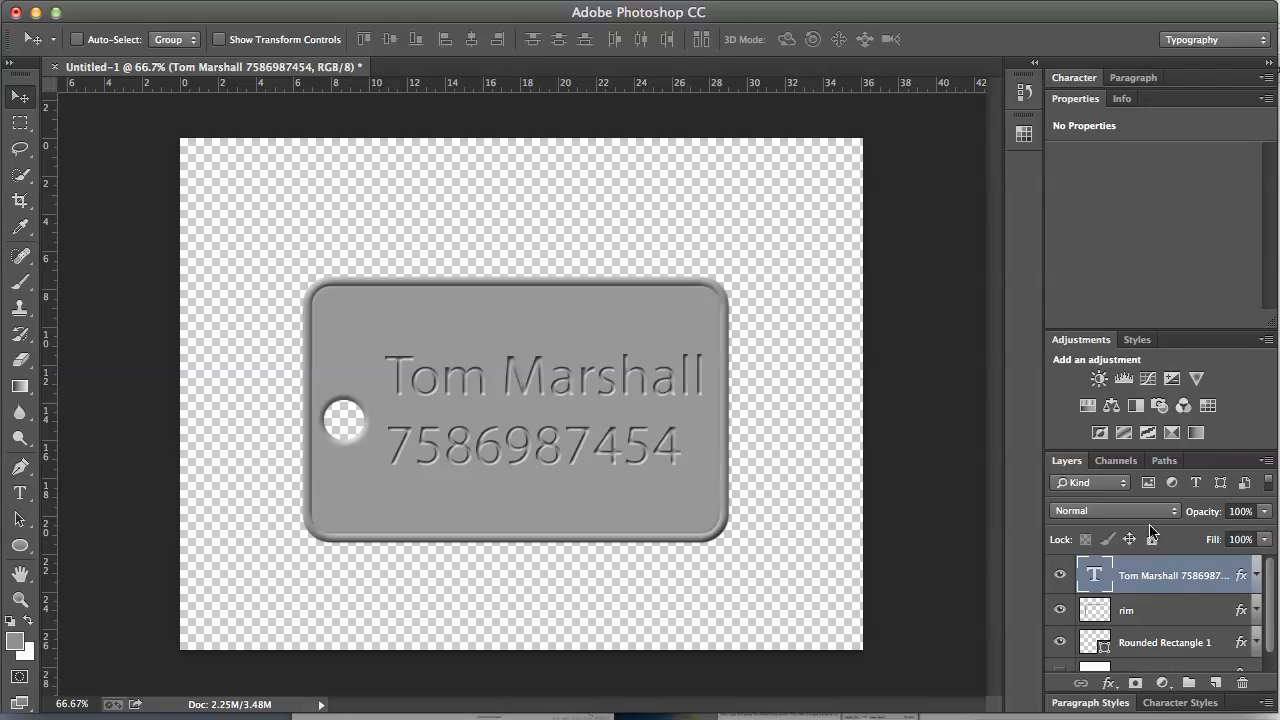
# Step: Merge Visible into a new layer, then hide the text and Rounded Rectangle 1 originals
pyautogui.moveTo(1068, 466); pyautogui.dragTo(763, 173)
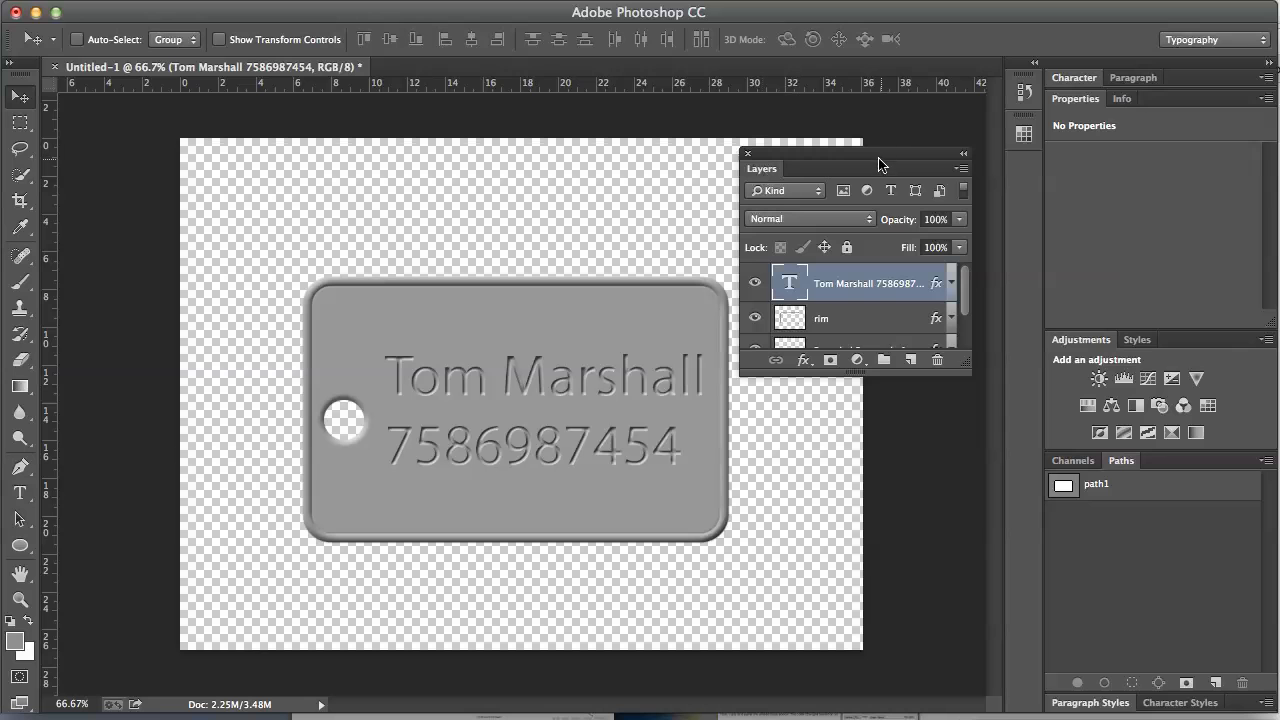
pyautogui.click(961, 170)
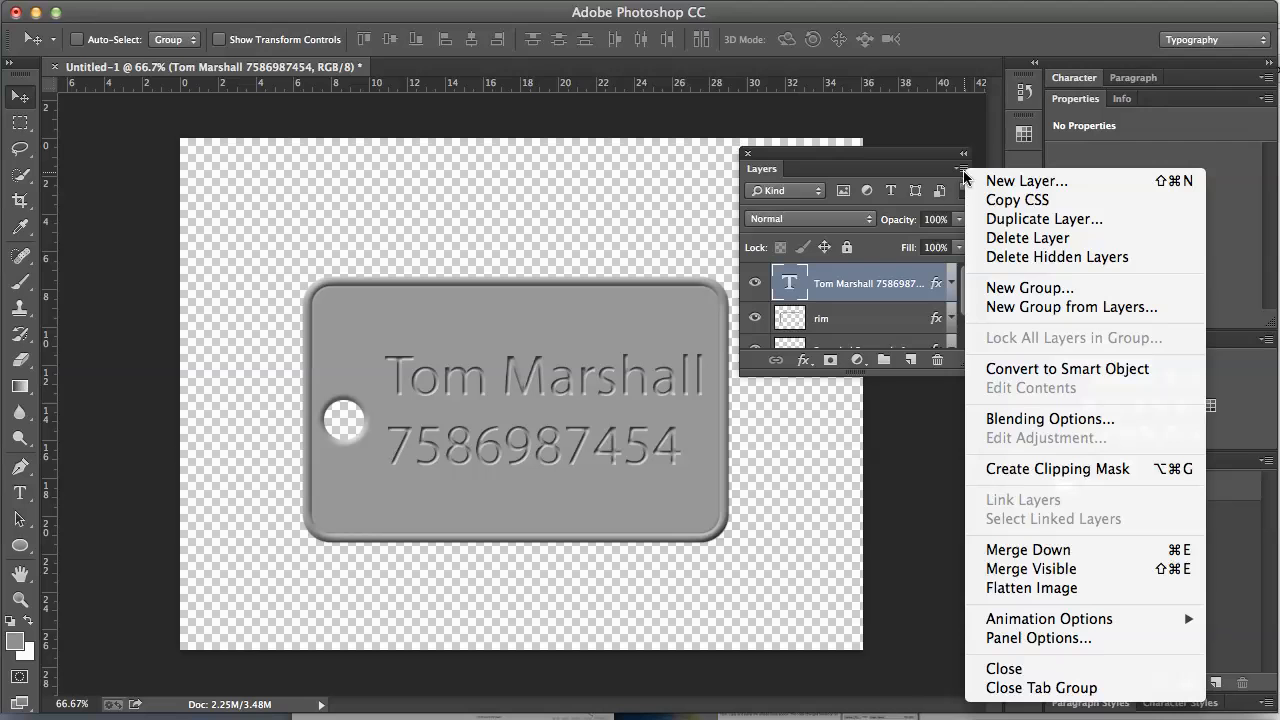
pyautogui.click(1018, 574)
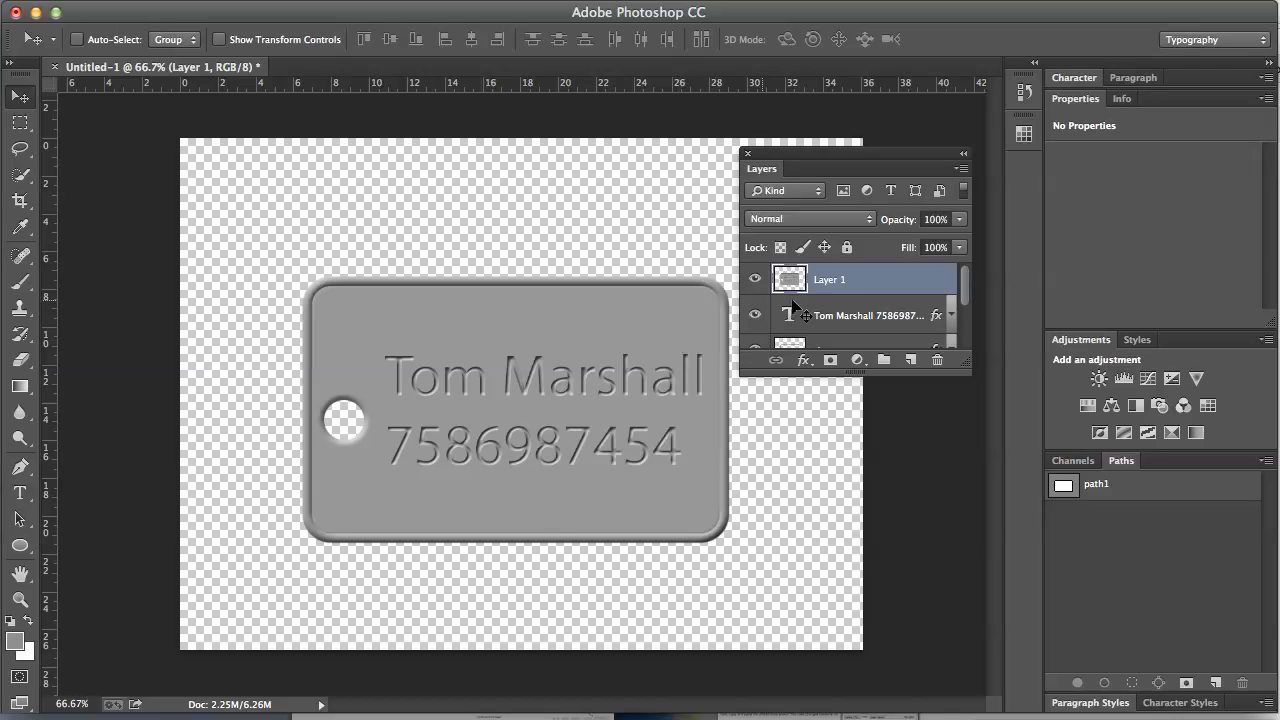
pyautogui.click(755, 315)
pyautogui.moveTo(965, 297); pyautogui.dragTo(966, 328)
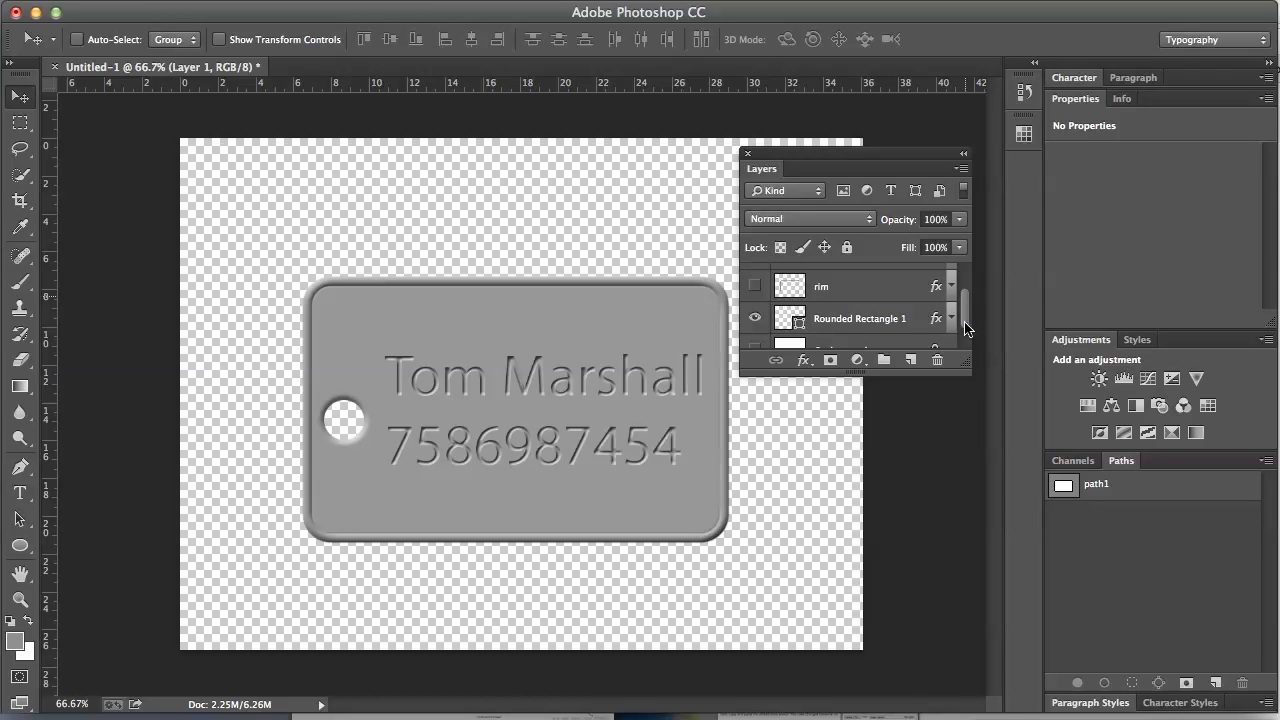
pyautogui.click(755, 318)
pyautogui.moveTo(850, 373); pyautogui.dragTo(852, 497)
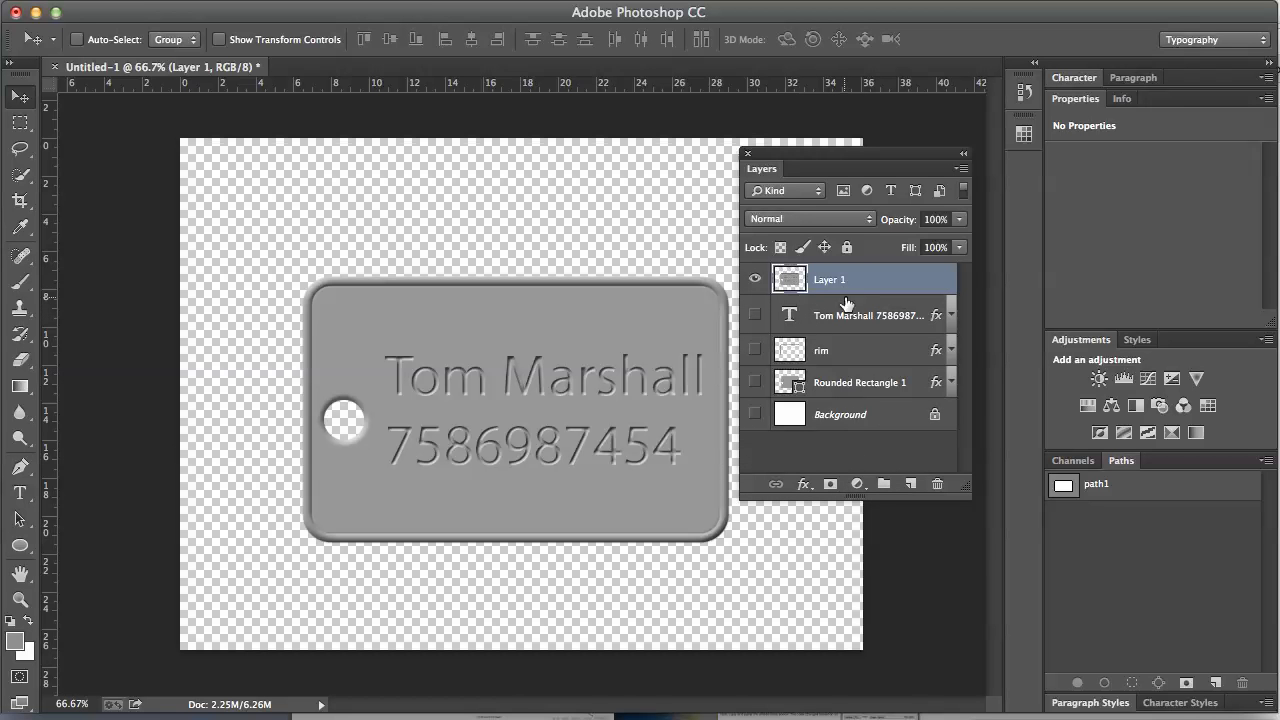
# Step: Create a 'tag bits' group below Layer 1 holding the rim and Rounded Rectangle 1 layers
pyautogui.click(884, 486)
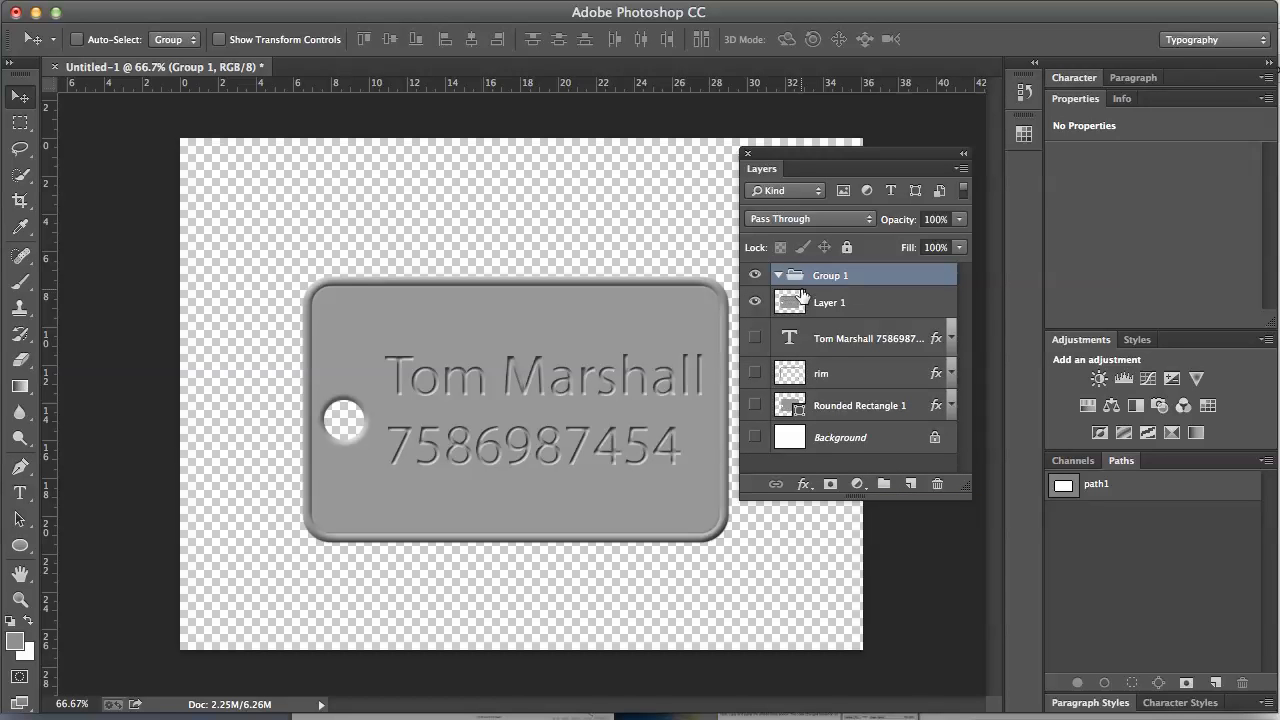
pyautogui.doubleClick(829, 276)
pyautogui.write('tag bits')
pyautogui.click(868, 281)
pyautogui.moveTo(866, 281); pyautogui.dragTo(830, 308)
pyautogui.moveTo(838, 373); pyautogui.dragTo(826, 309)
pyautogui.moveTo(851, 409); pyautogui.dragTo(840, 312)
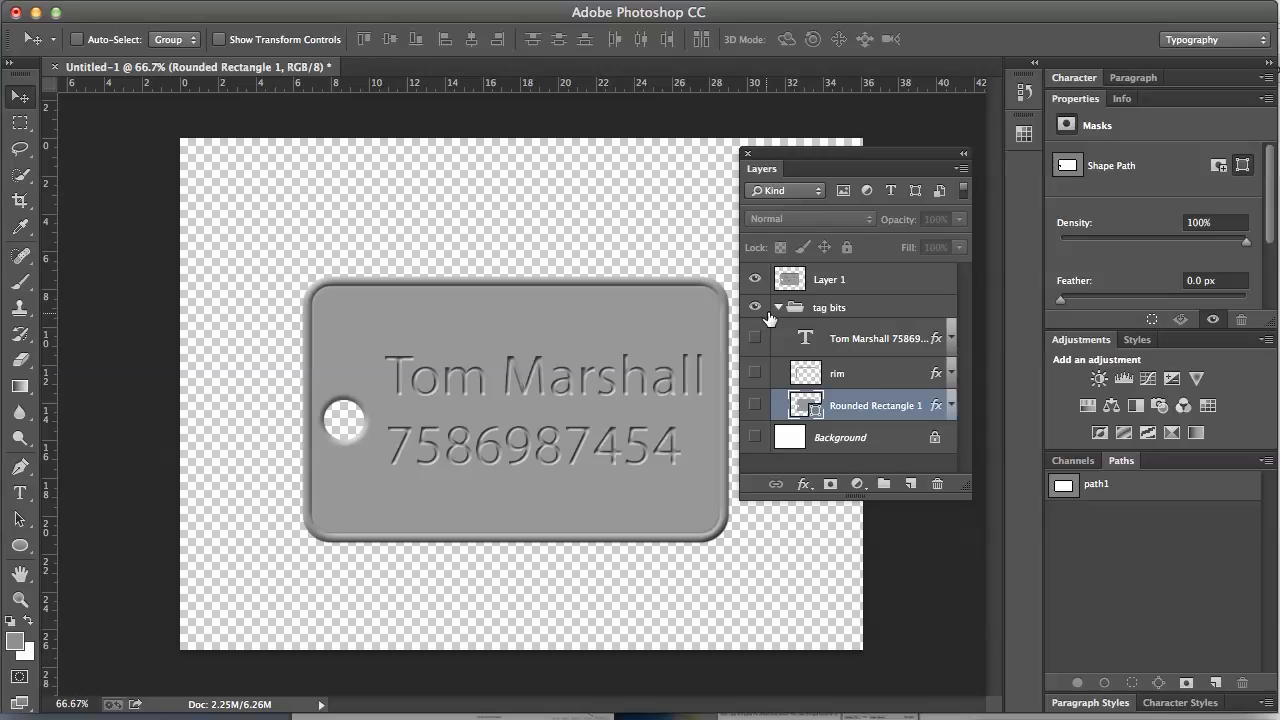
pyautogui.click(780, 309)
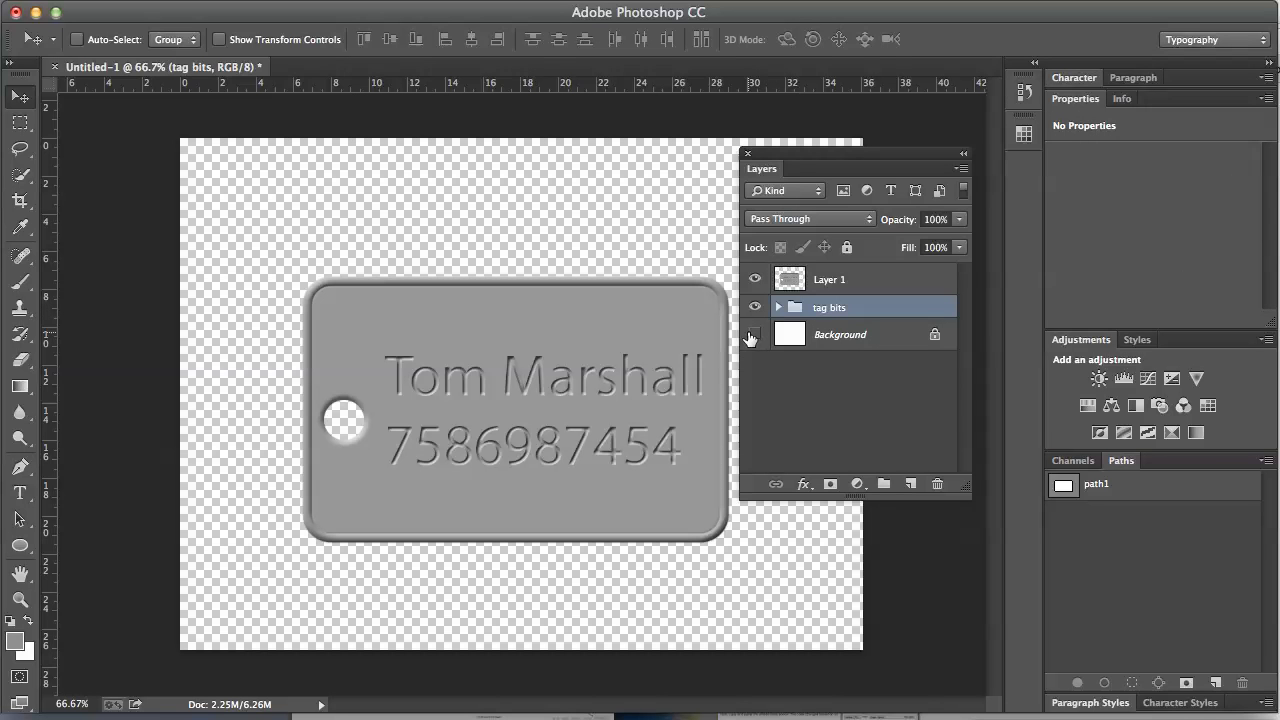
# Step: Rename the merged Layer 1 to 'combined tag'
pyautogui.doubleClick(830, 283)
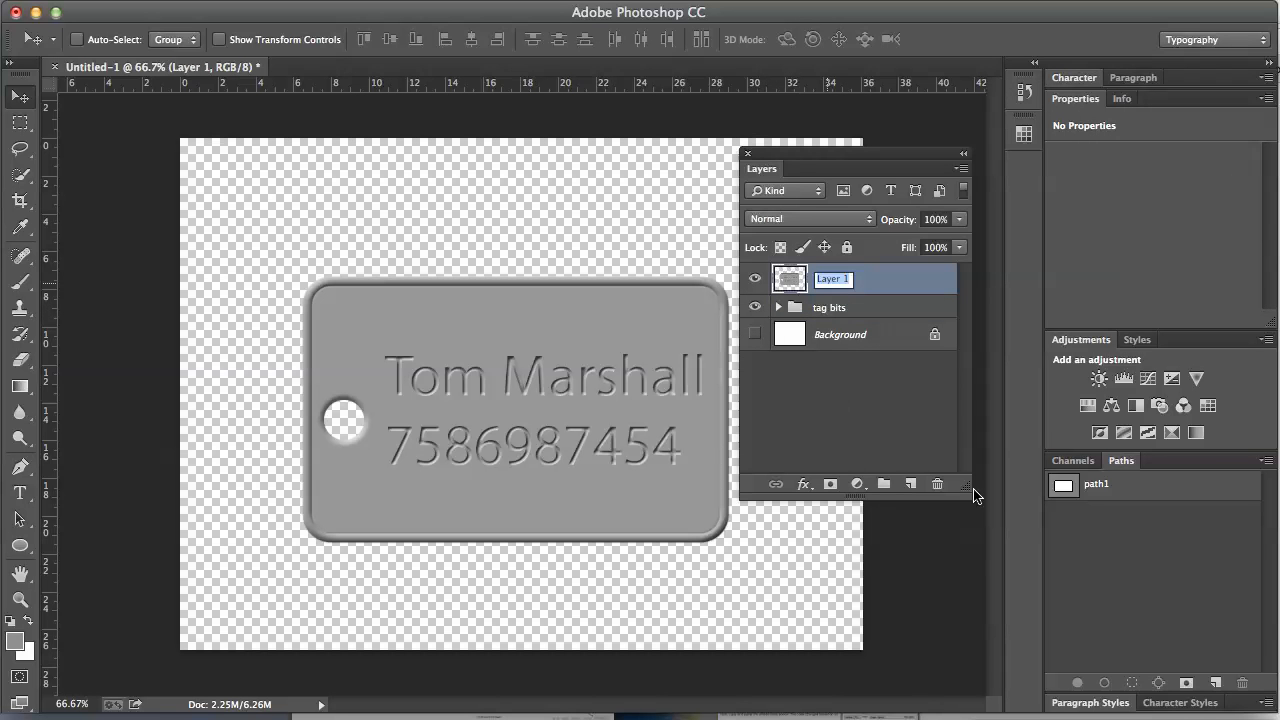
pyautogui.write('combined tag')
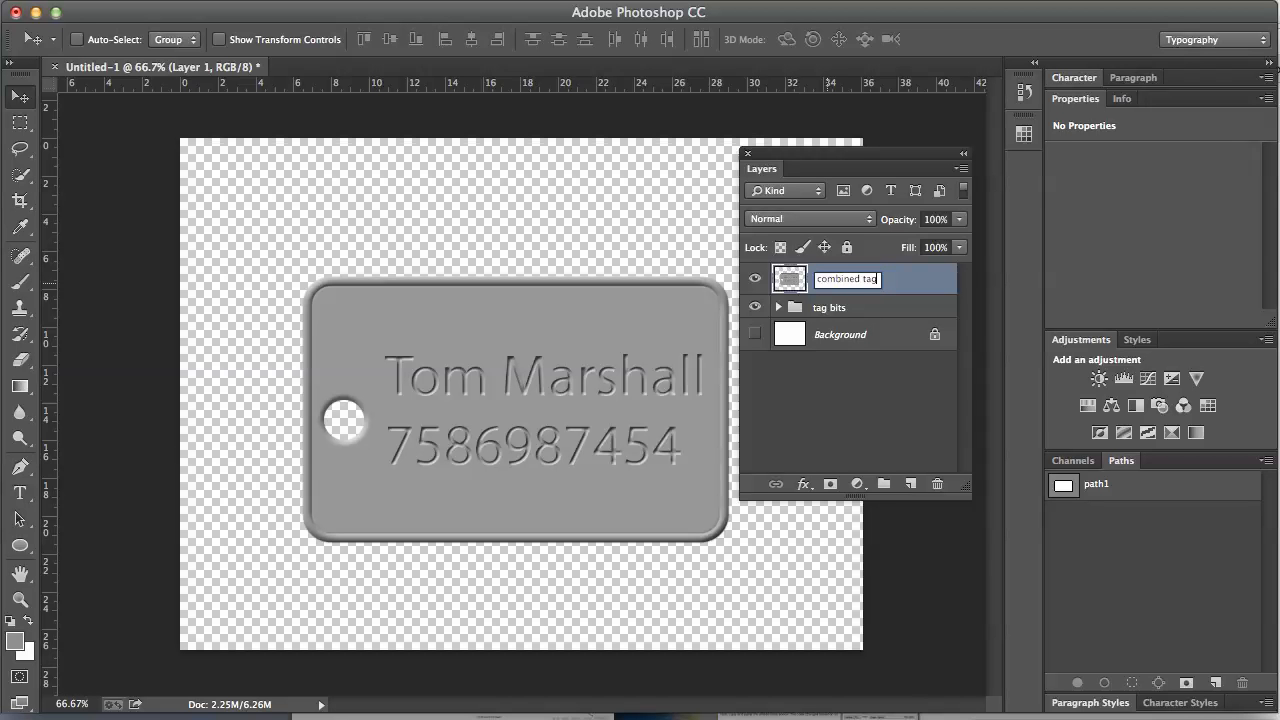
pyautogui.press('Return')
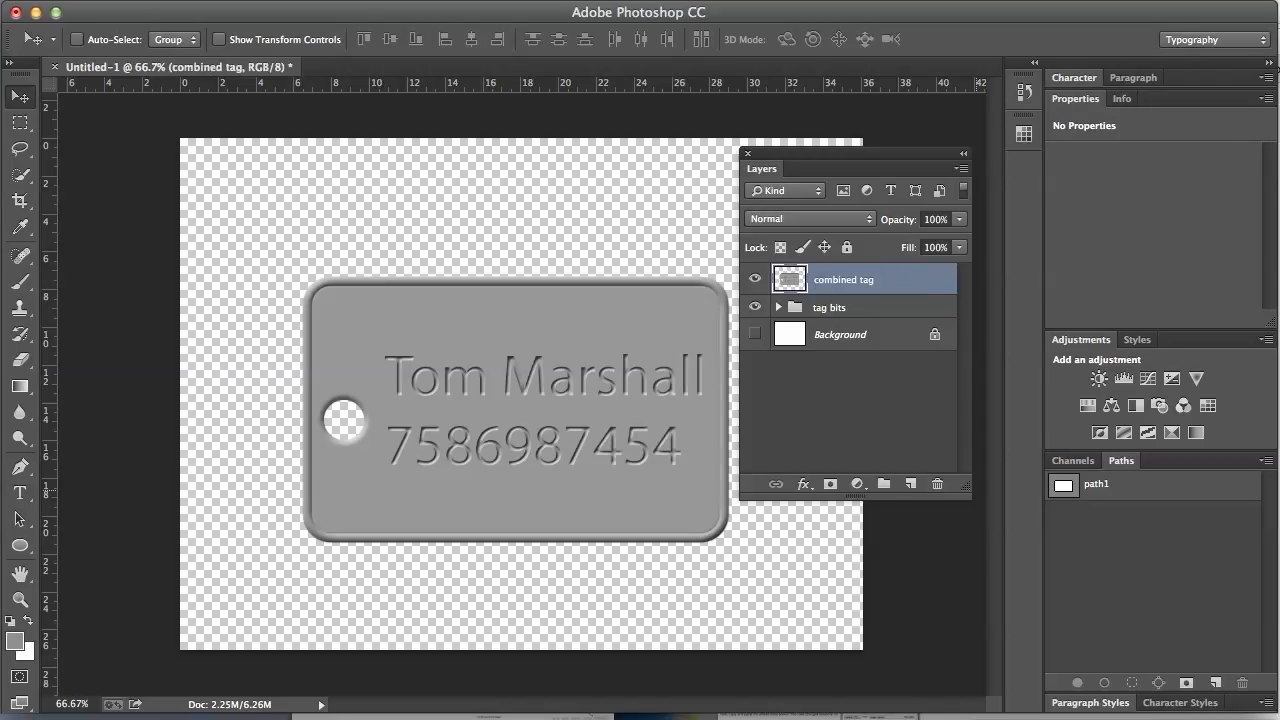